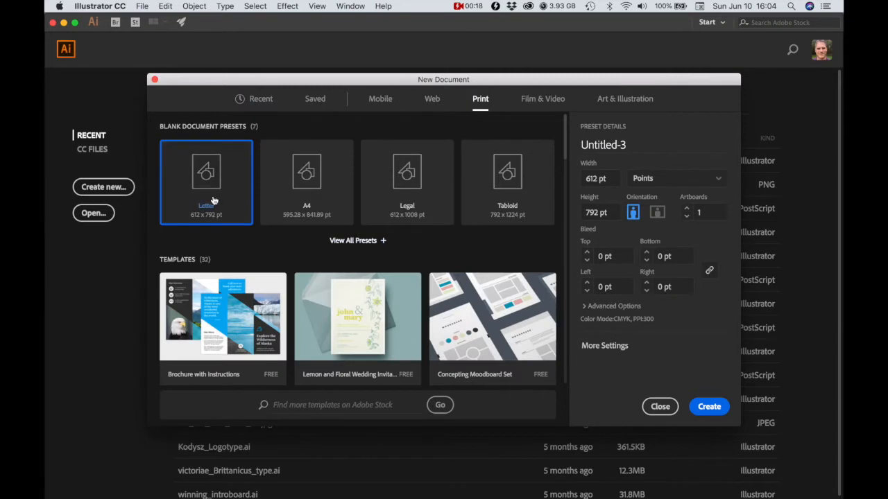
# Create a Letter print document measuring 8.5 × 11 in with inches as the units
pyautogui.click(661, 181)
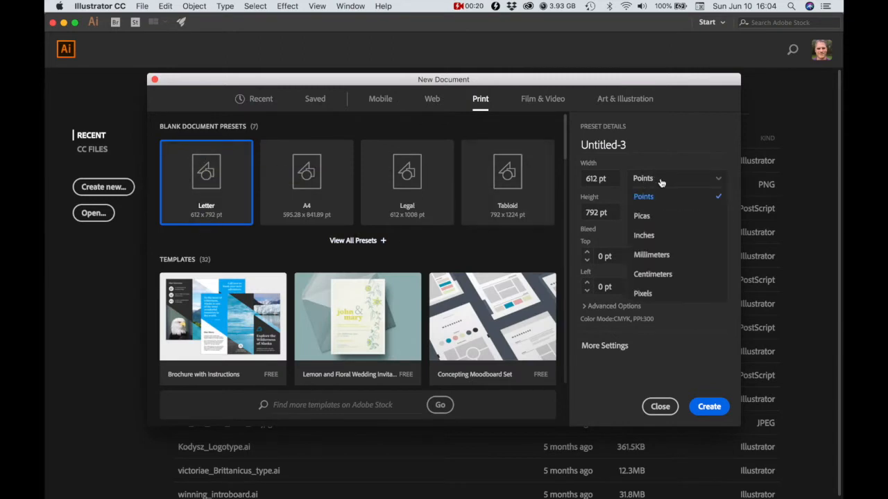
pyautogui.click(659, 238)
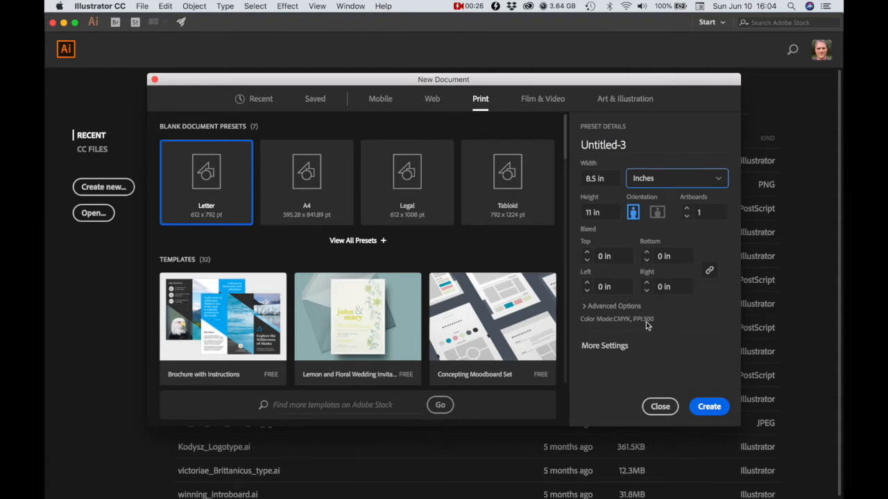
pyautogui.click(584, 308)
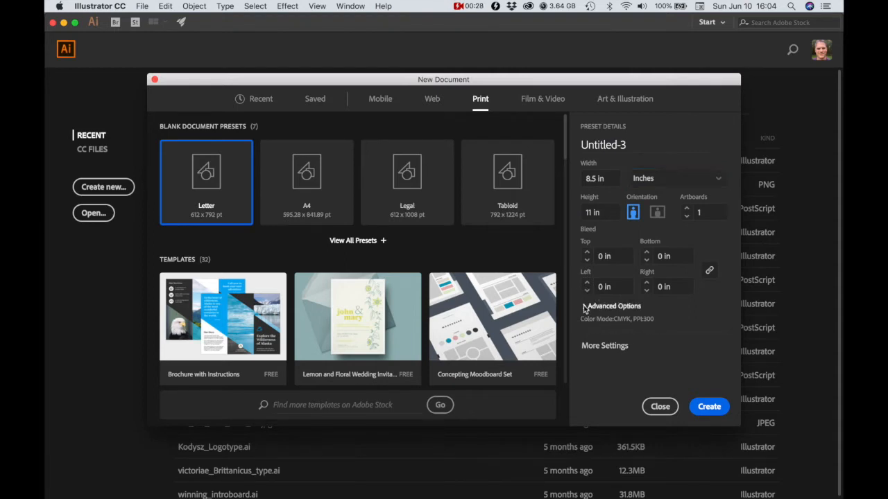
pyautogui.click(583, 257)
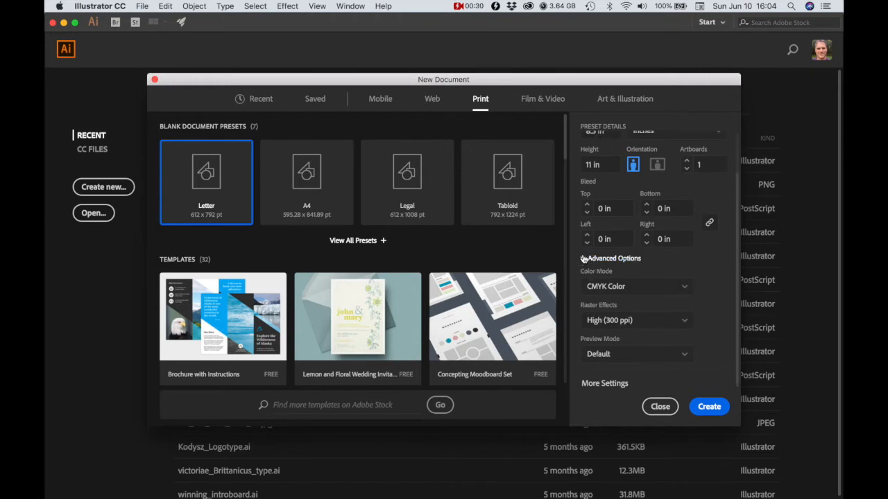
pyautogui.click(709, 408)
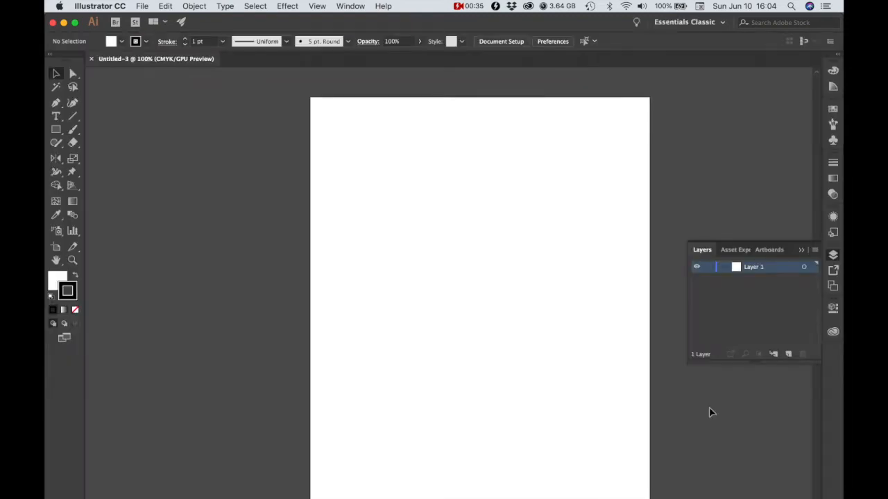
# Choose the Essentials Classic workspace and collapse the open Layers panel
pyautogui.click(693, 22)
pyautogui.click(695, 141)
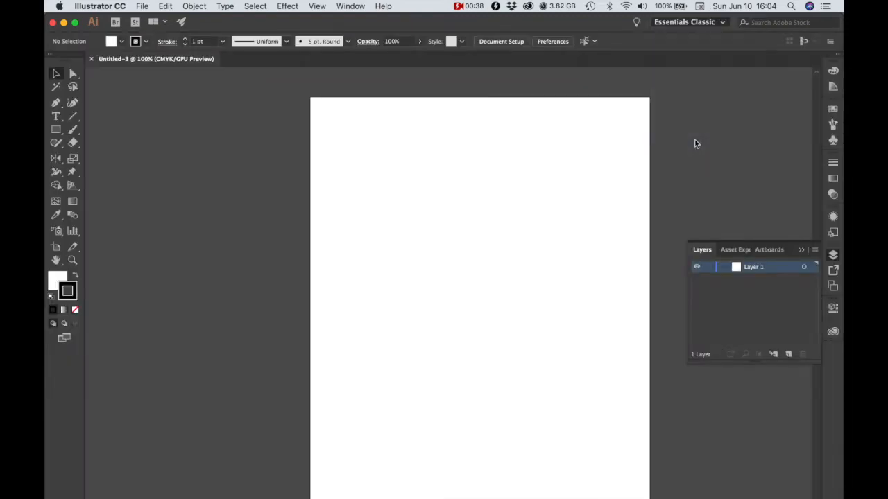
pyautogui.moveTo(728, 65); pyautogui.dragTo(697, 309)
pyautogui.moveTo(724, 65); pyautogui.dragTo(696, 339)
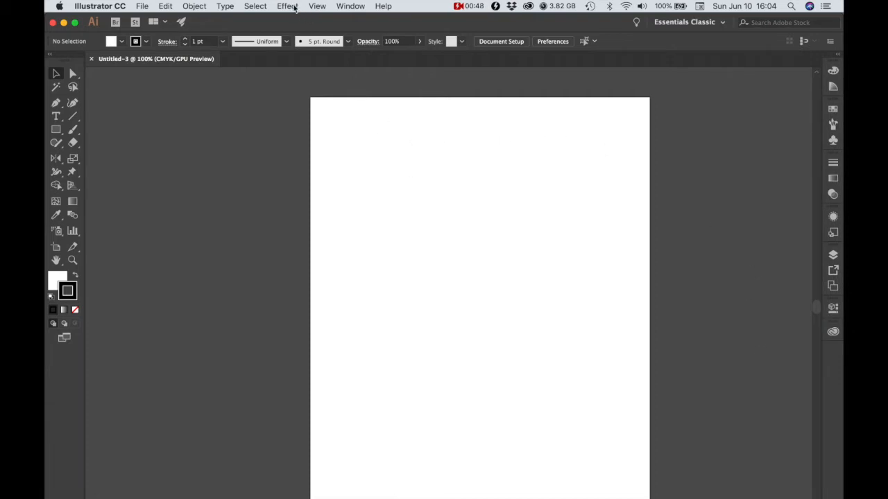
# Show the rulers around the document
pyautogui.click(317, 7)
pyautogui.moveTo(406, 249)
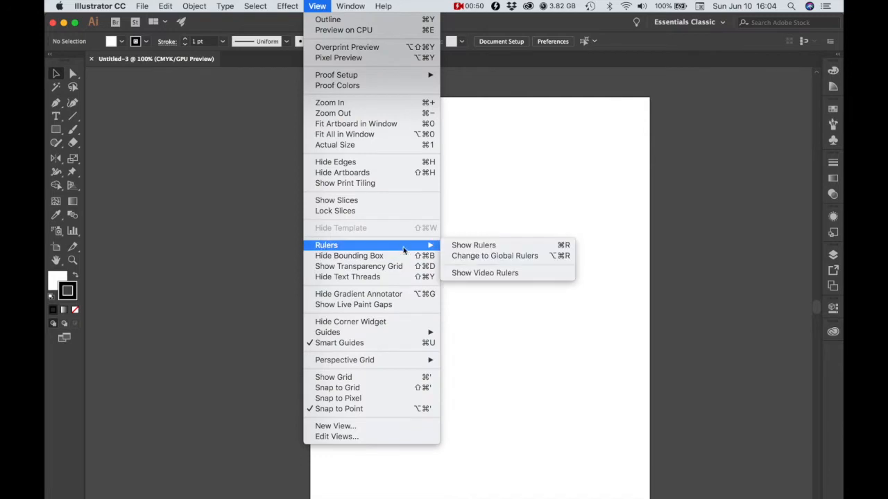
pyautogui.click(461, 249)
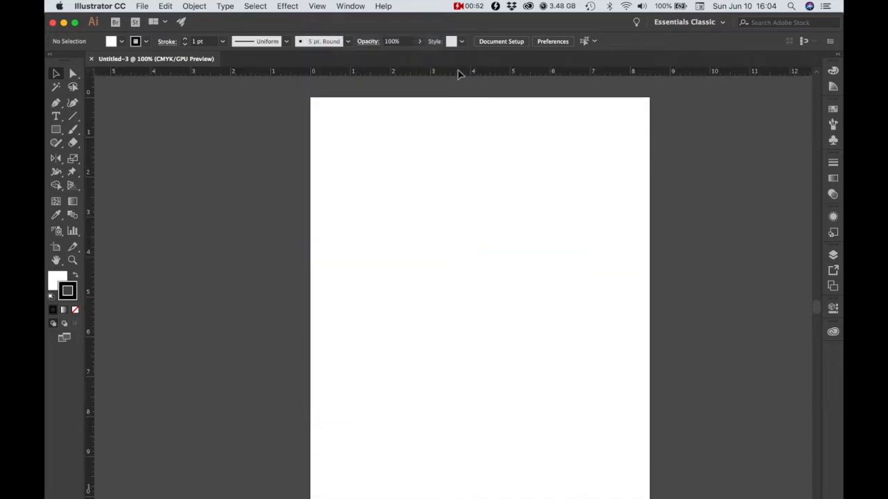
# Place ruler guides 0.5 in inside the page's top, left and right edges, plus a horizontal guide near the page's bottom edge
pyautogui.moveTo(448, 74); pyautogui.dragTo(455, 122)
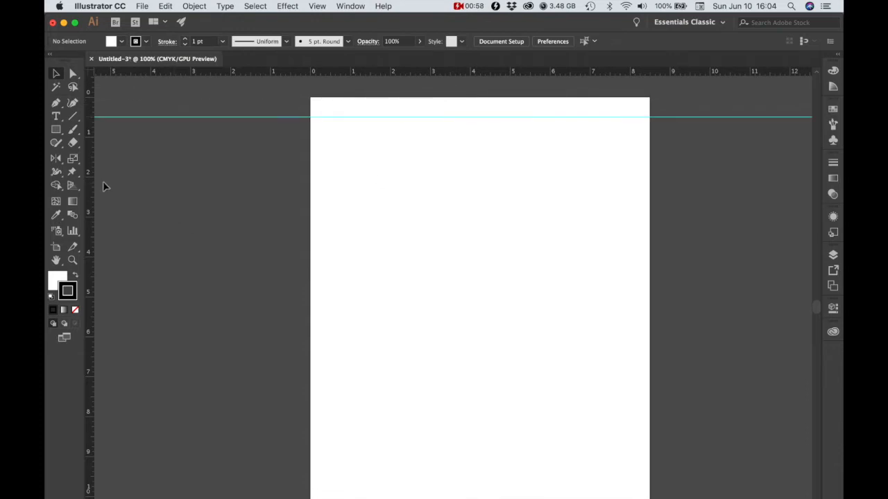
pyautogui.moveTo(89, 188); pyautogui.dragTo(631, 197)
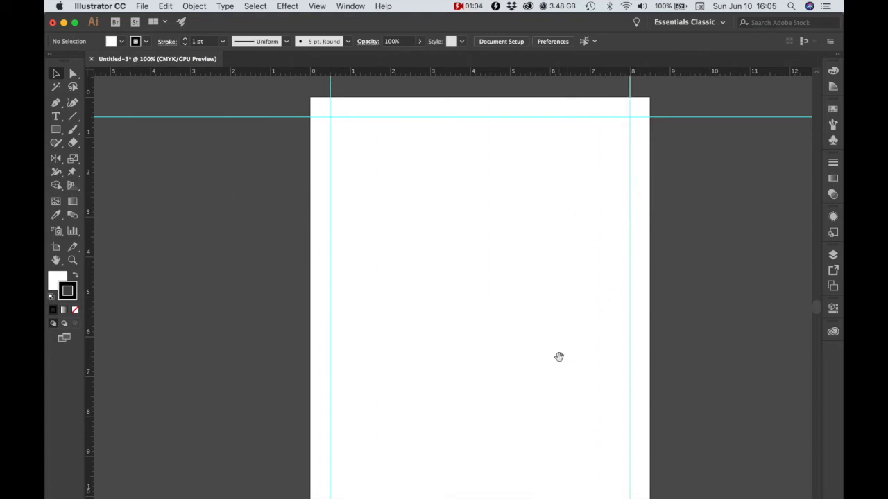
pyautogui.moveTo(559, 355); pyautogui.dragTo(548, 277)
pyautogui.moveTo(513, 71); pyautogui.dragTo(511, 437)
pyautogui.moveTo(547, 209); pyautogui.dragTo(518, 273)
pyautogui.moveTo(462, 195); pyautogui.dragTo(503, 226)
pyautogui.moveTo(527, 170); pyautogui.dragTo(536, 207)
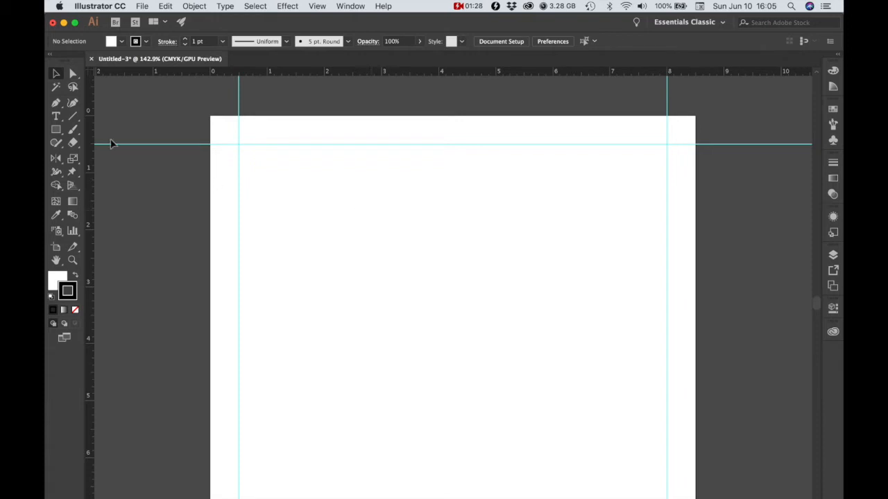
# Draw a straight line along the top guide between the two side guides and give it a 10 pt green stroke
pyautogui.click(74, 119)
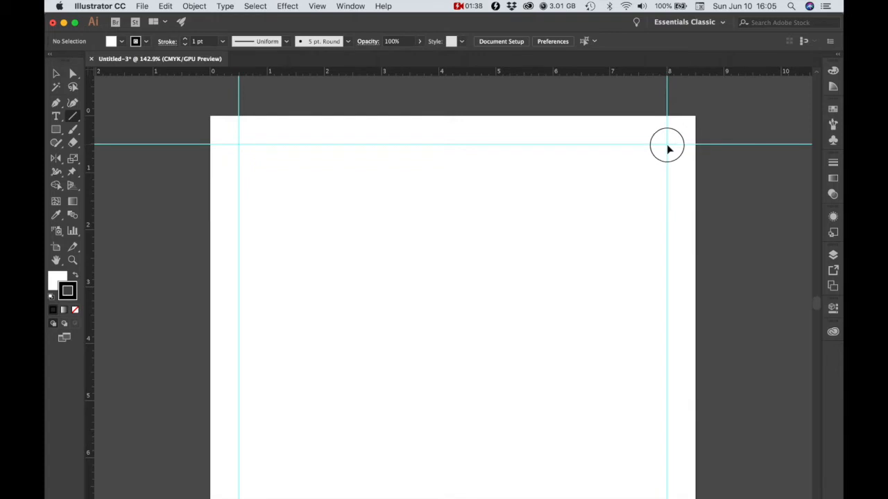
pyautogui.moveTo(667, 147); pyautogui.dragTo(667, 144)
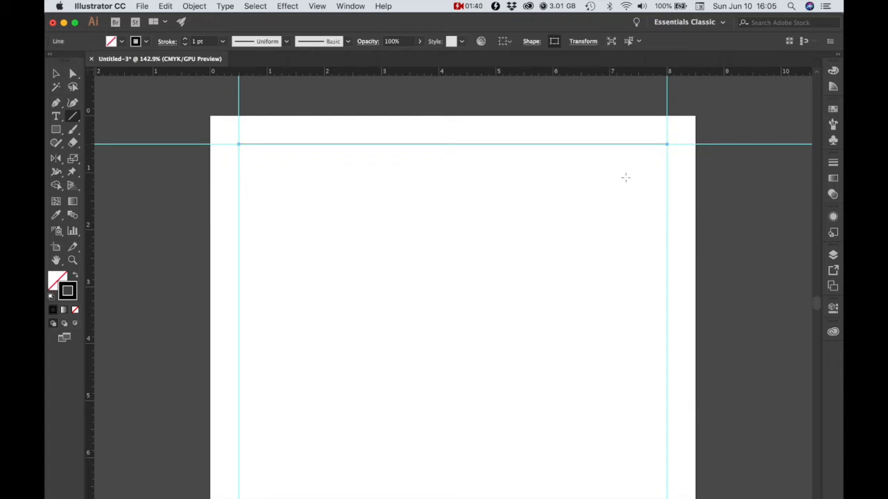
pyautogui.click(833, 163)
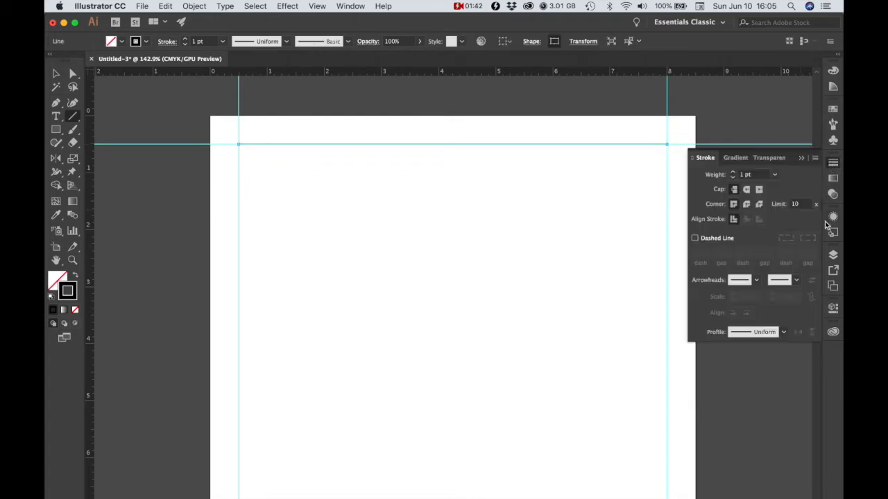
pyautogui.click(774, 175)
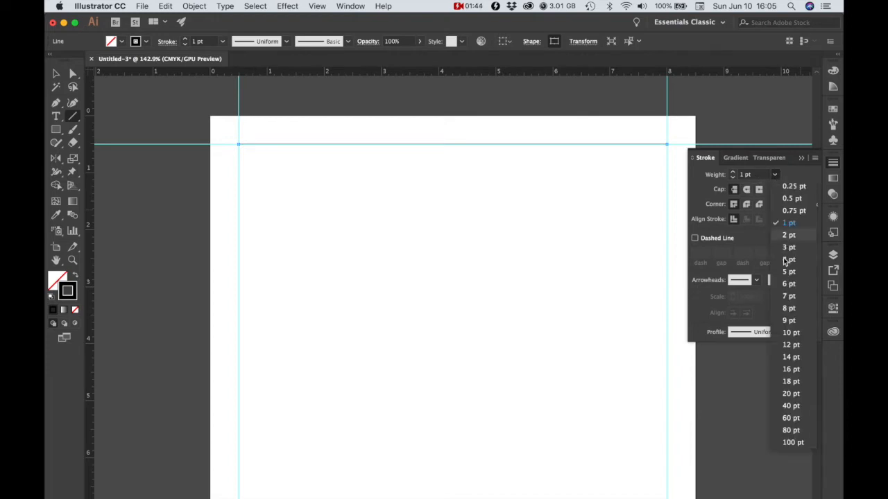
pyautogui.click(790, 333)
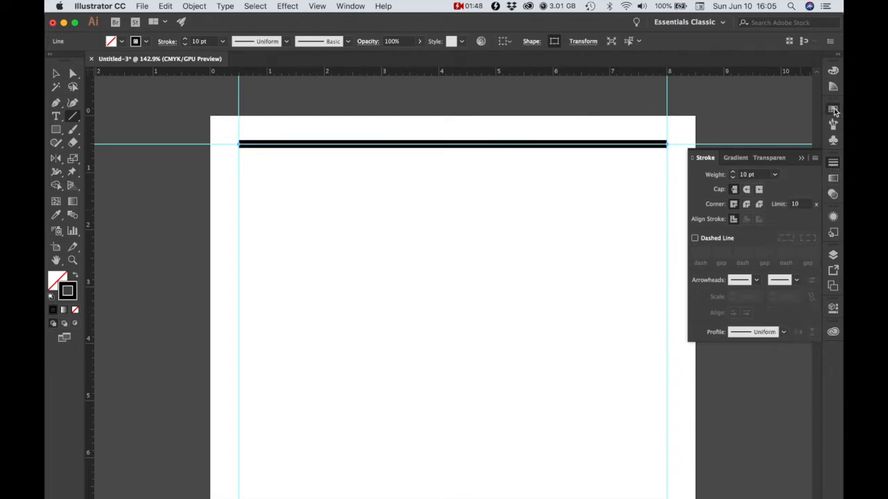
pyautogui.click(834, 109)
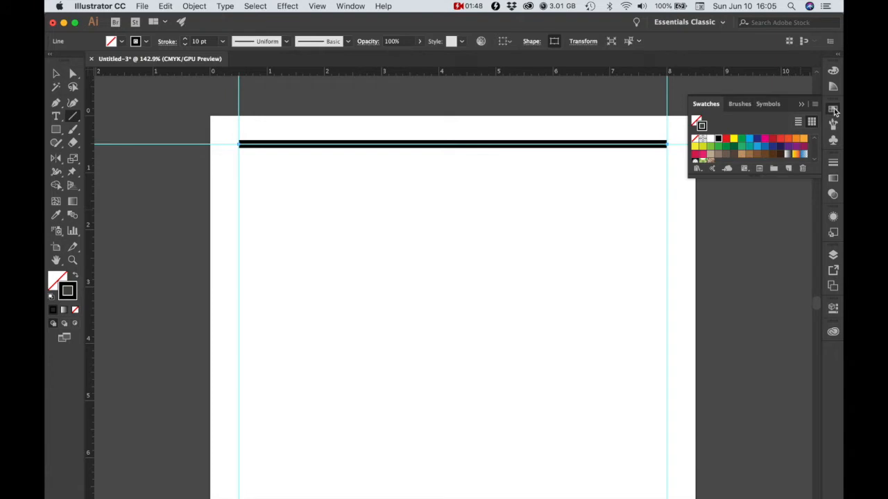
pyautogui.click(740, 139)
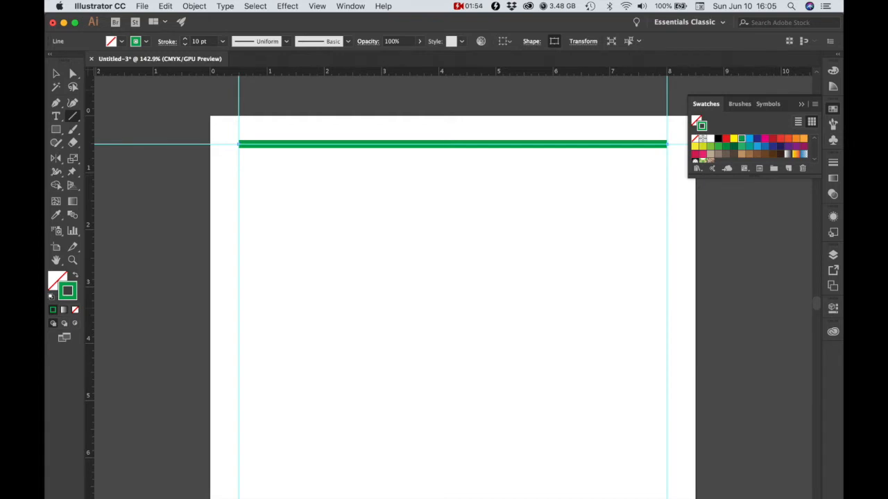
# Nudge the green line down until its upper edge sits on the top guide, and deselect it
pyautogui.click(57, 74)
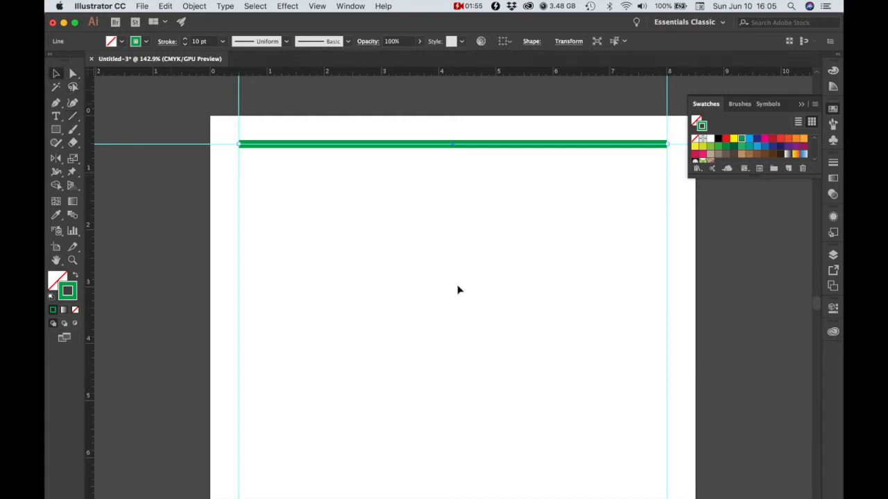
pyautogui.click(444, 194)
pyautogui.click(475, 149)
pyautogui.press('Down')
pyautogui.press('Down')
pyautogui.press('Down')
pyautogui.press('Down')
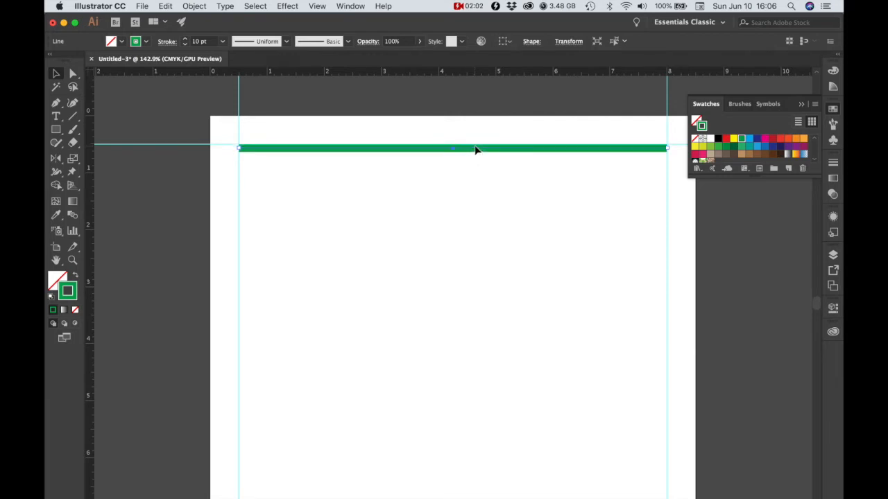
pyautogui.click(525, 218)
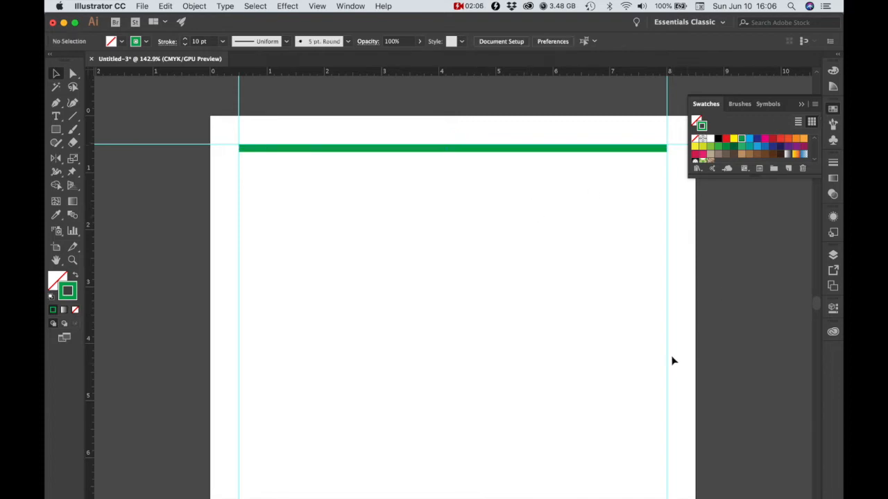
# Duplicate the green line just below the original and change the copy's stroke to red
pyautogui.click(497, 149)
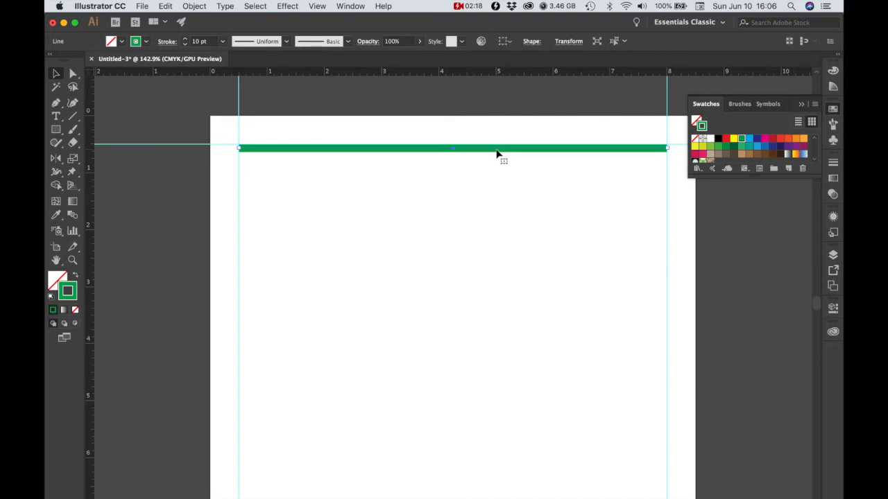
pyautogui.click(497, 155)
pyautogui.moveTo(496, 155); pyautogui.dragTo(493, 167)
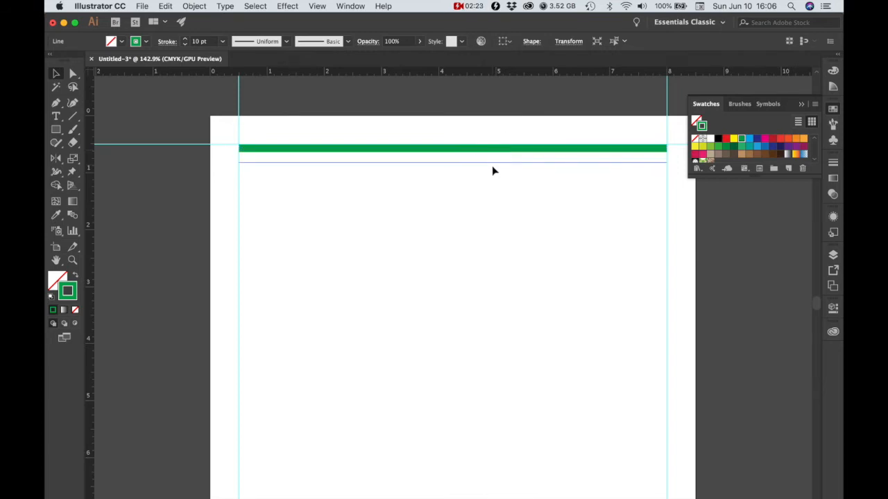
pyautogui.click(726, 139)
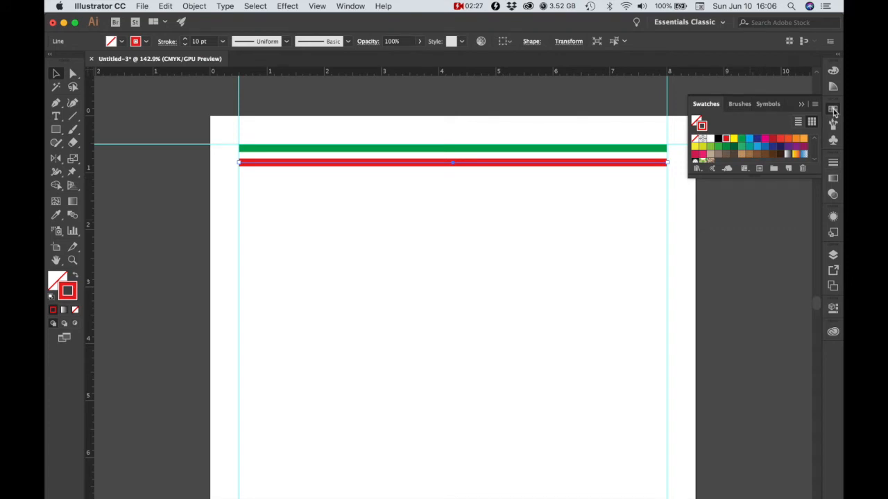
pyautogui.click(833, 110)
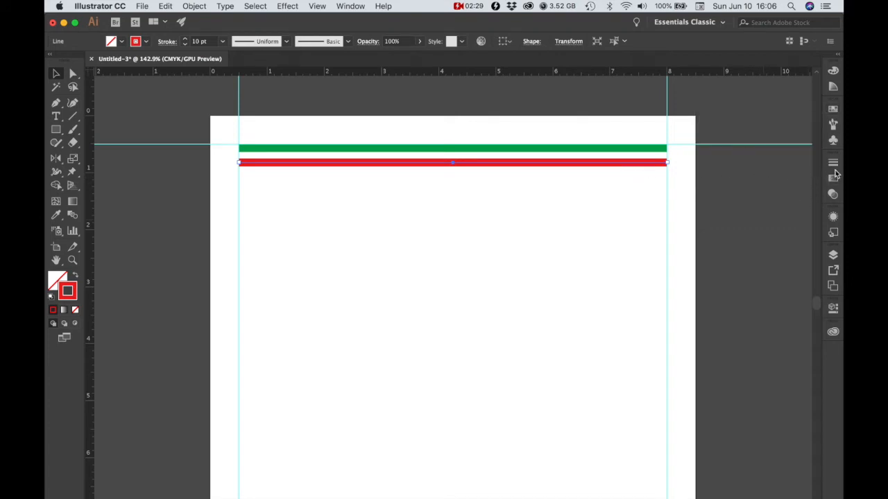
# Make the red line dashed with a 12 pt dash and set its stroke weight to 20 pt
pyautogui.click(835, 165)
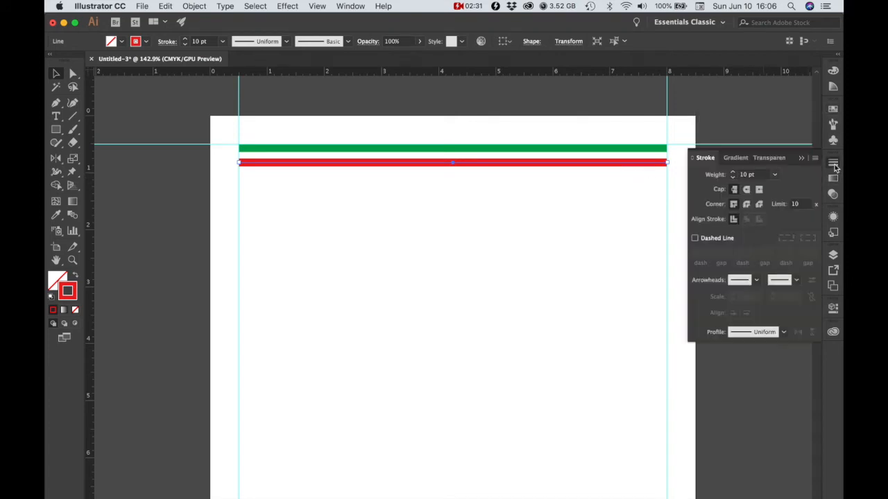
pyautogui.click(695, 239)
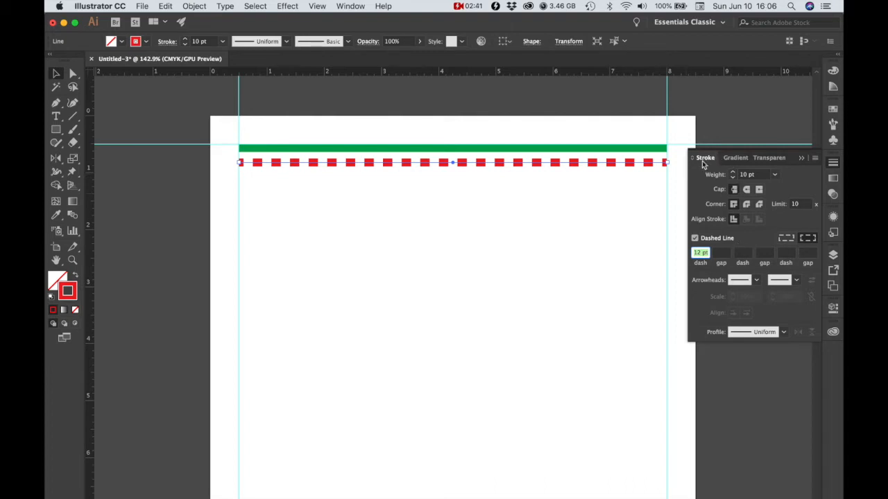
pyautogui.click(703, 253)
pyautogui.click(775, 175)
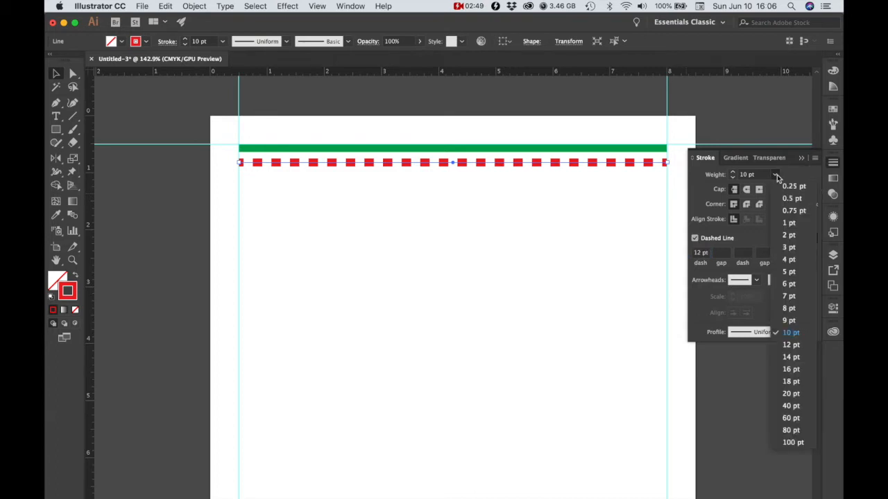
pyautogui.click(791, 395)
# Expand the fill and stroke of the red dashed line into filled shapes
pyautogui.moveTo(535, 204); pyautogui.dragTo(569, 214)
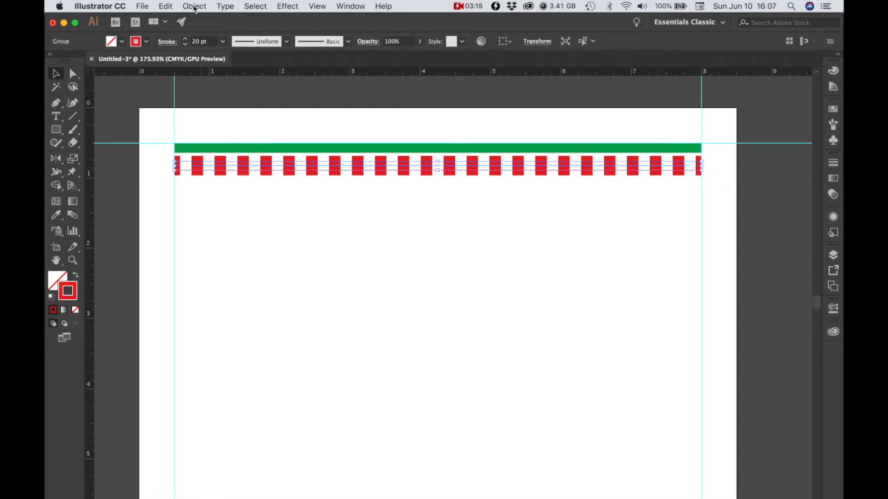
pyautogui.click(195, 6)
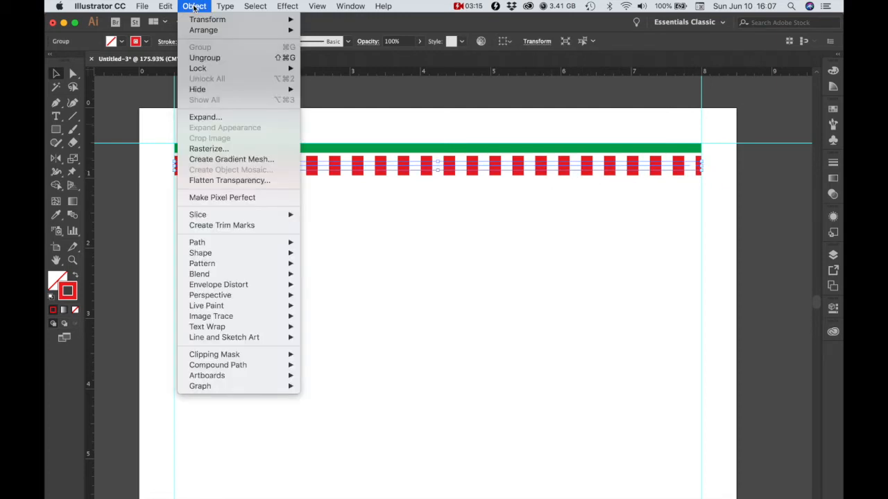
pyautogui.click(205, 117)
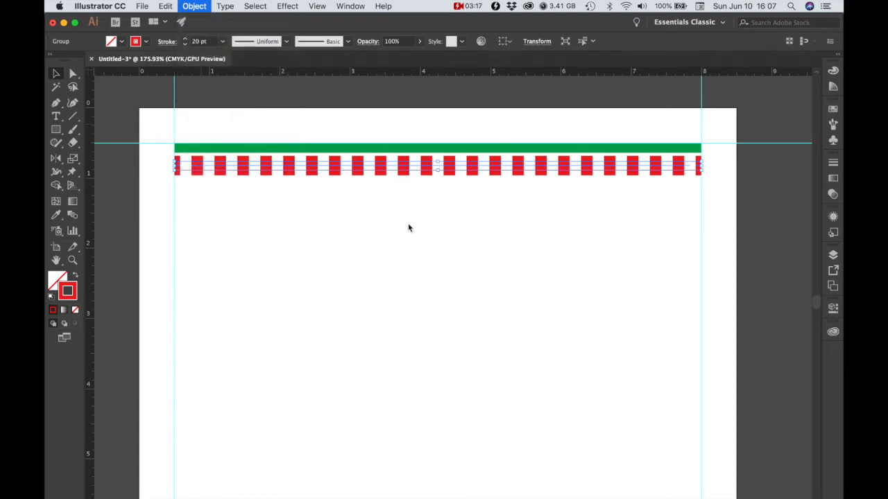
pyautogui.click(142, 224)
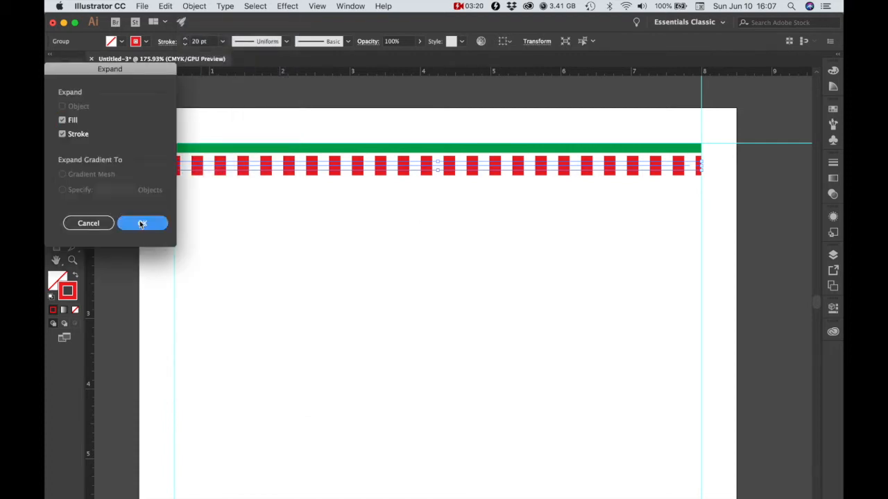
# Ungroup the expanded red dashes and select the group of full-width dashes between the two end pieces
pyautogui.rightClick(474, 174)
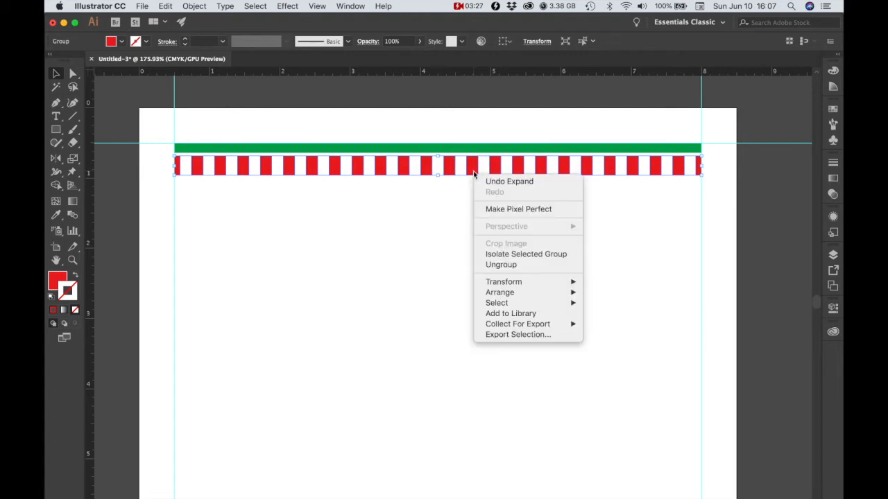
pyautogui.click(495, 268)
pyautogui.click(492, 170)
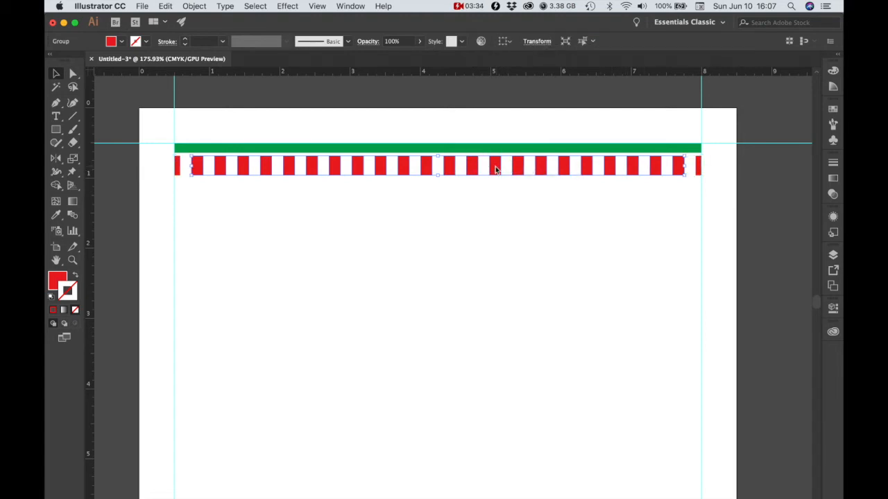
# Ungroup the full-width red dashes and release their compound path so each dash is a separate shape
pyautogui.rightClick(496, 170)
pyautogui.click(521, 259)
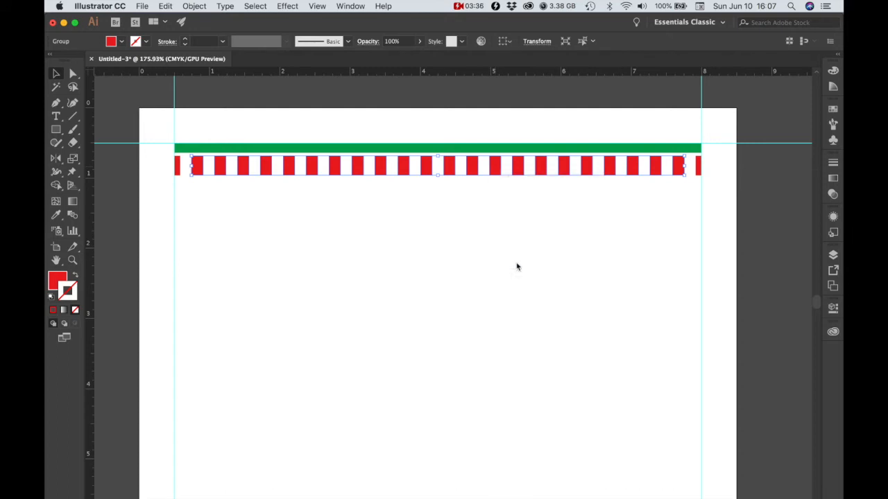
pyautogui.click(492, 163)
pyautogui.rightClick(495, 169)
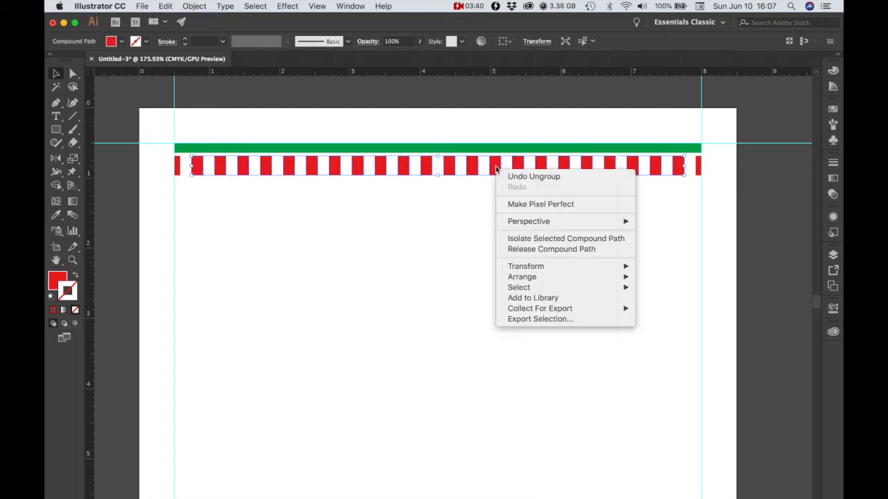
pyautogui.click(539, 251)
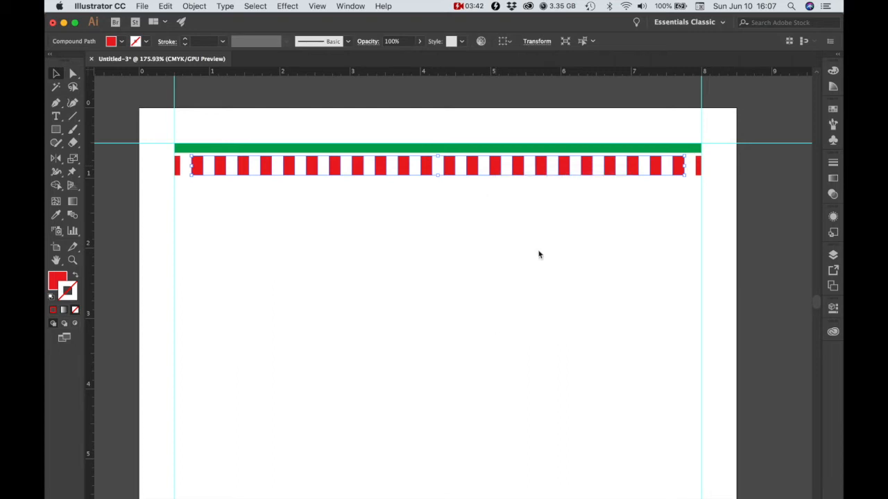
pyautogui.click(526, 166)
pyautogui.click(518, 166)
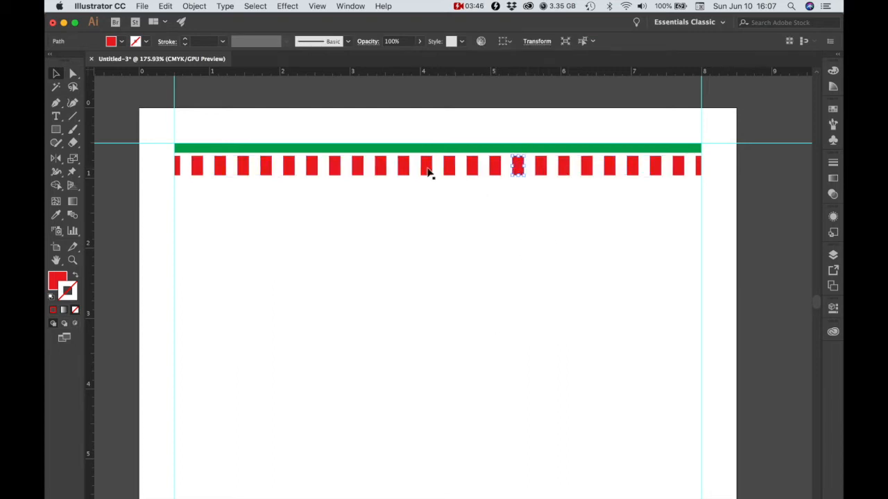
pyautogui.click(496, 229)
# Delete the two partial red dashes at the left and right ends of the row
pyautogui.click(178, 170)
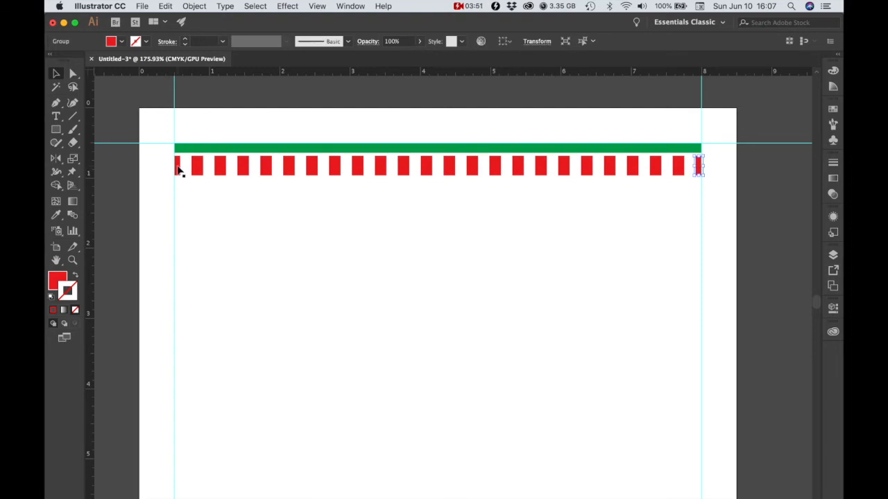
pyautogui.keyDown('shift'); pyautogui.click(179, 173); pyautogui.keyUp('shift')
pyautogui.click(154, 164)
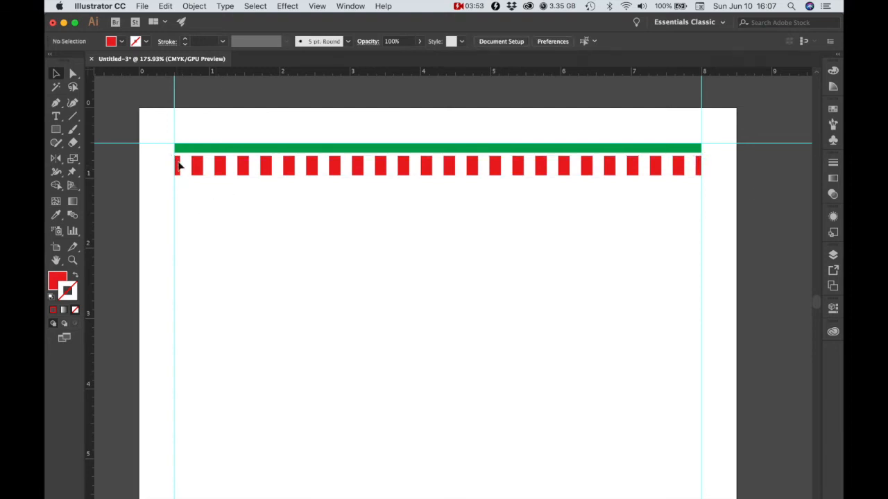
pyautogui.click(178, 164)
pyautogui.press('Delete')
pyautogui.click(698, 165)
pyautogui.press('Delete')
# Select all the remaining full-width red dashes and group them
pyautogui.moveTo(696, 164); pyautogui.dragTo(185, 168)
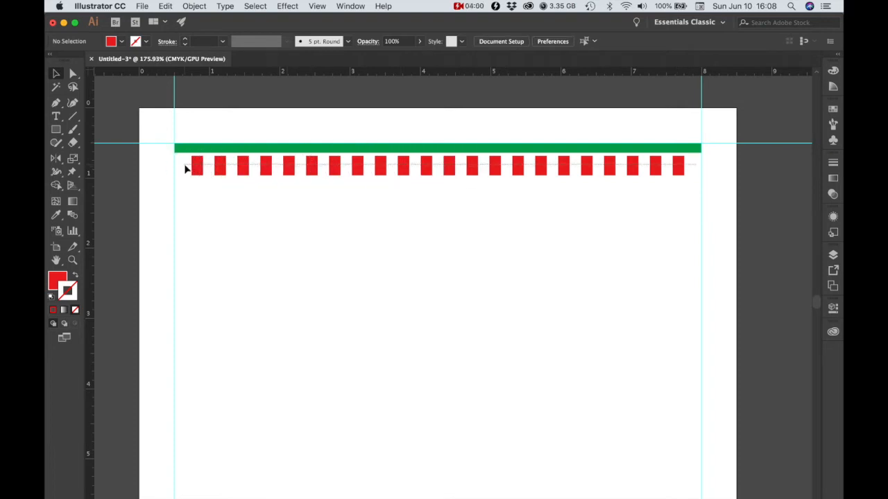
pyautogui.rightClick(243, 170)
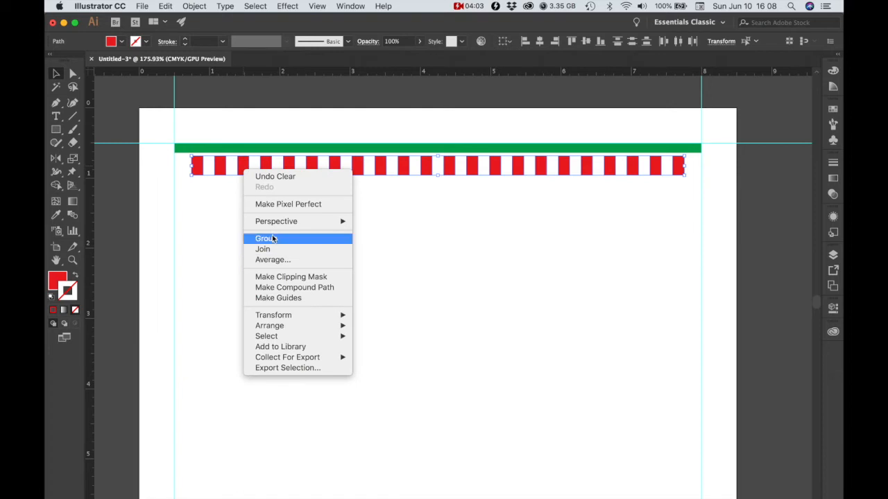
pyautogui.click(272, 239)
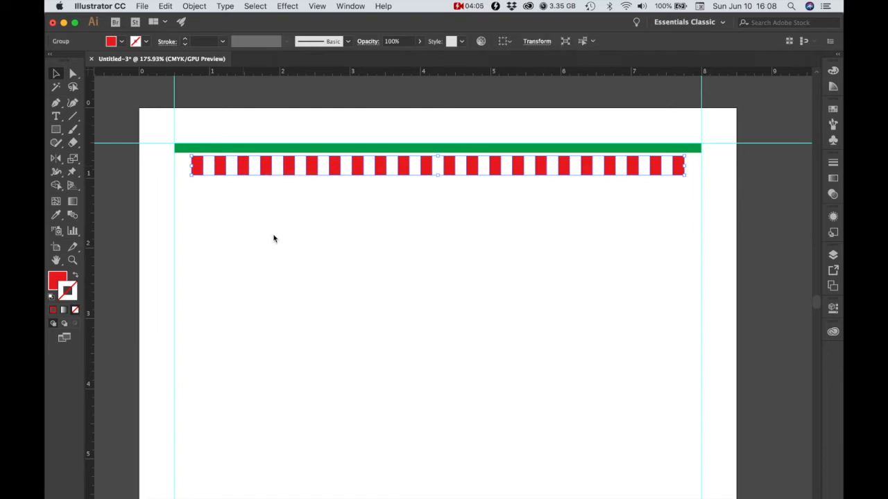
# Move the red dash group left until its left edge meets the left margin guide
pyautogui.moveTo(312, 166); pyautogui.dragTo(295, 166)
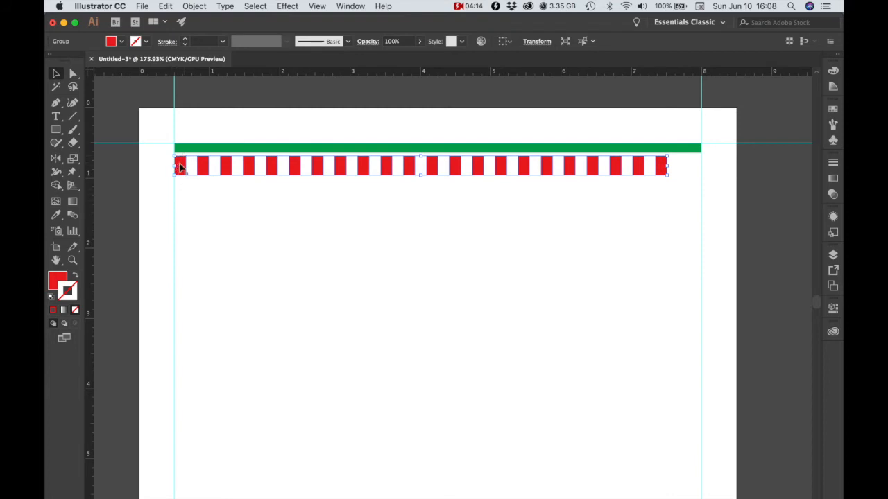
pyautogui.moveTo(180, 166); pyautogui.dragTo(430, 313)
pyautogui.click(320, 299)
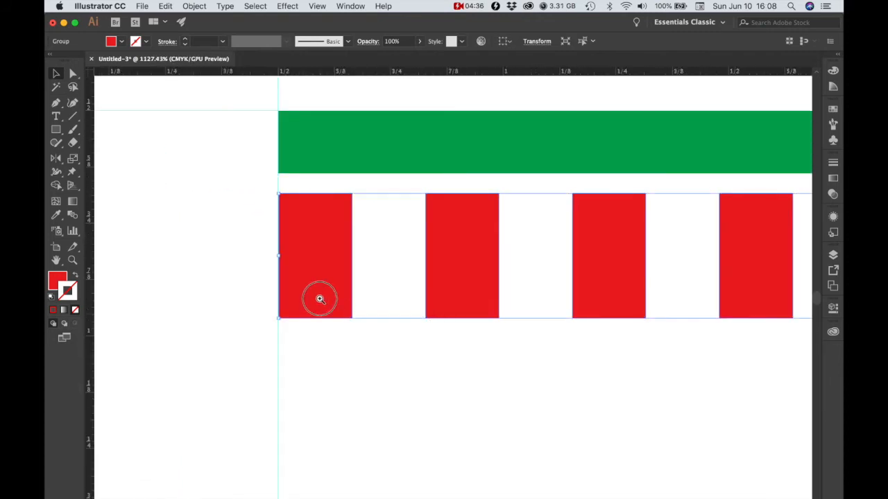
pyautogui.click(349, 339)
pyautogui.click(330, 292)
pyautogui.moveTo(330, 292); pyautogui.dragTo(329, 291)
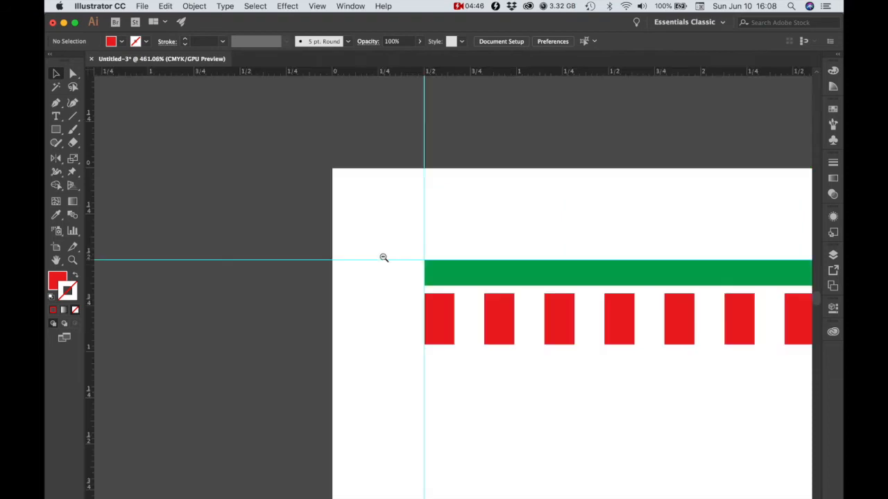
# Stretch the red dash group horizontally so its right edge reaches the right margin guide
pyautogui.click(655, 379)
pyautogui.moveTo(591, 319); pyautogui.dragTo(543, 299)
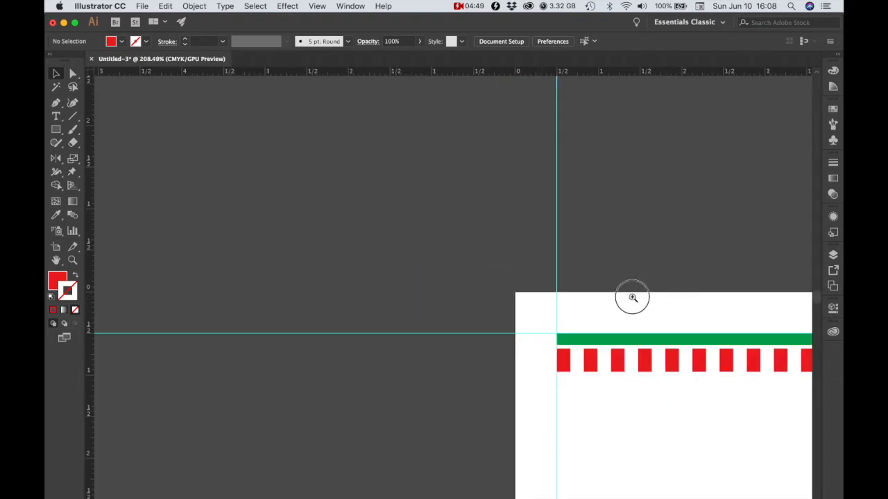
pyautogui.moveTo(632, 298); pyautogui.dragTo(319, 157)
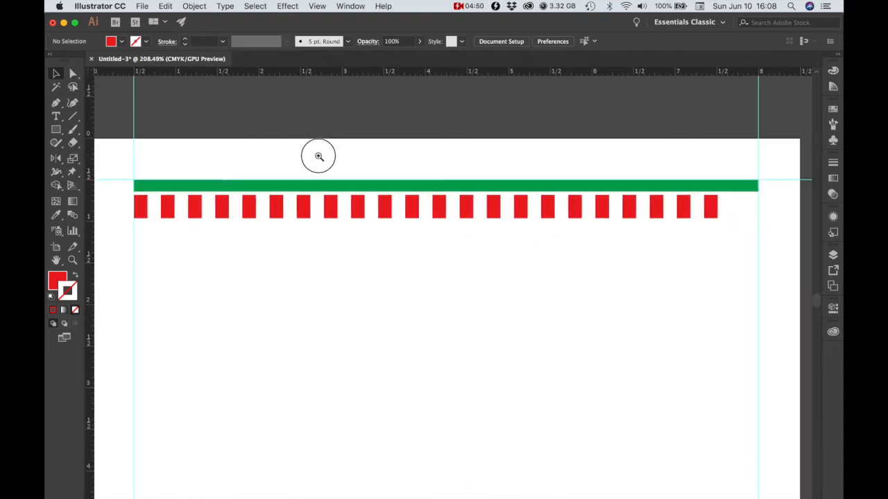
pyautogui.click(708, 210)
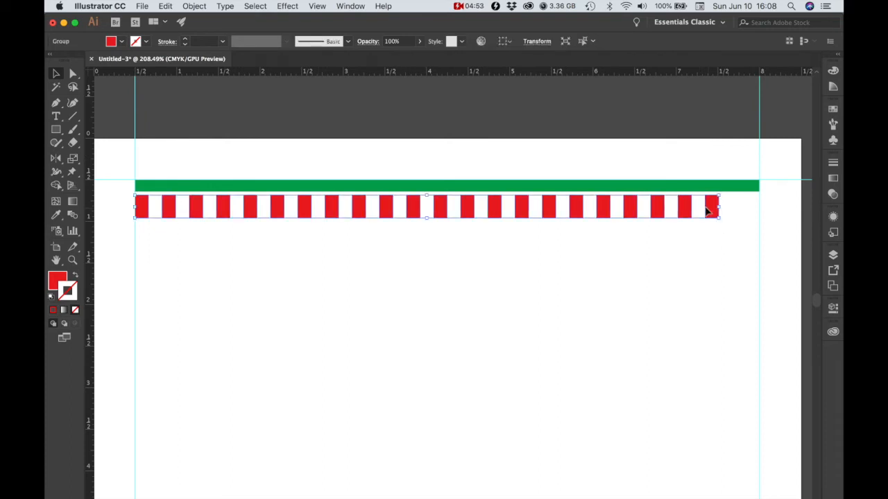
pyautogui.moveTo(720, 207); pyautogui.dragTo(758, 207)
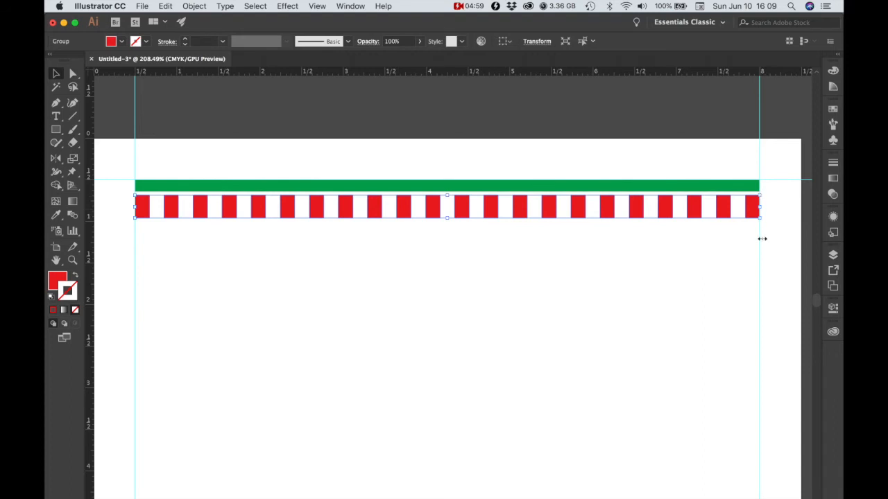
pyautogui.click(520, 296)
# Nudge the red dash group up until it touches the underside of the green line
pyautogui.click(463, 211)
pyautogui.press('Up')
pyautogui.press('Up')
pyautogui.press('Up')
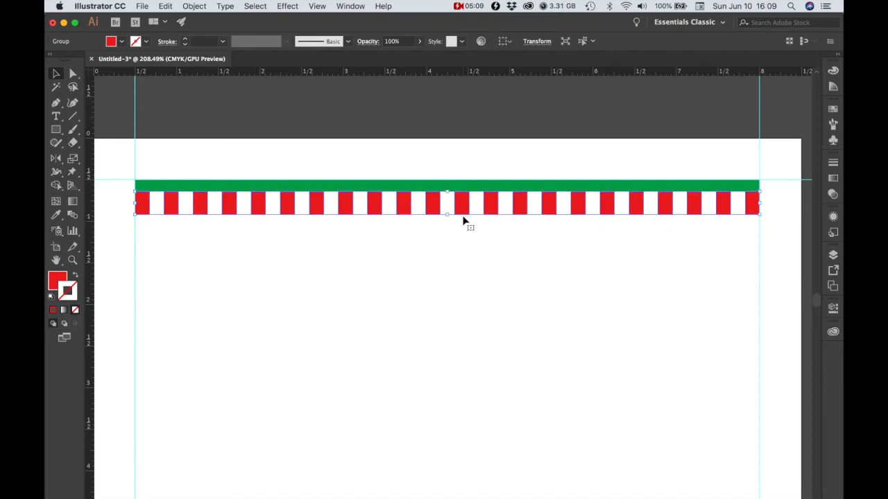
pyautogui.moveTo(520, 206); pyautogui.dragTo(592, 244)
pyautogui.click(482, 238)
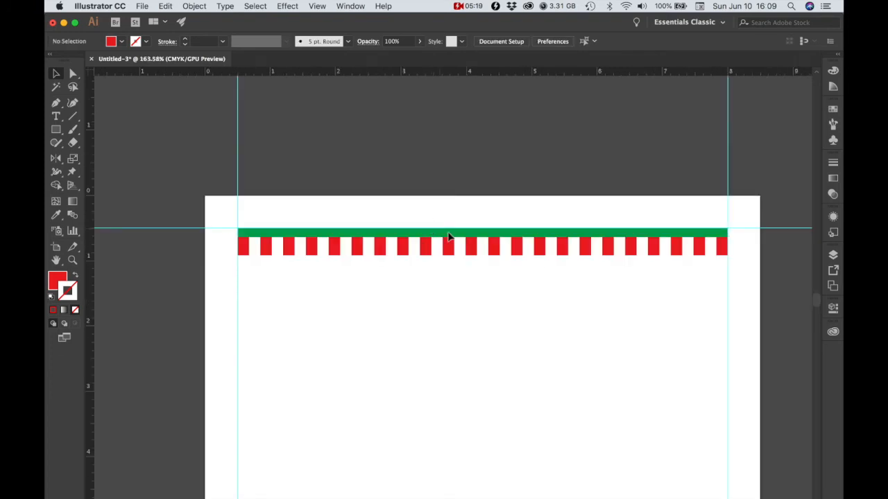
# Select the green line together with the red dashes and group them
pyautogui.moveTo(527, 277); pyautogui.dragTo(480, 224)
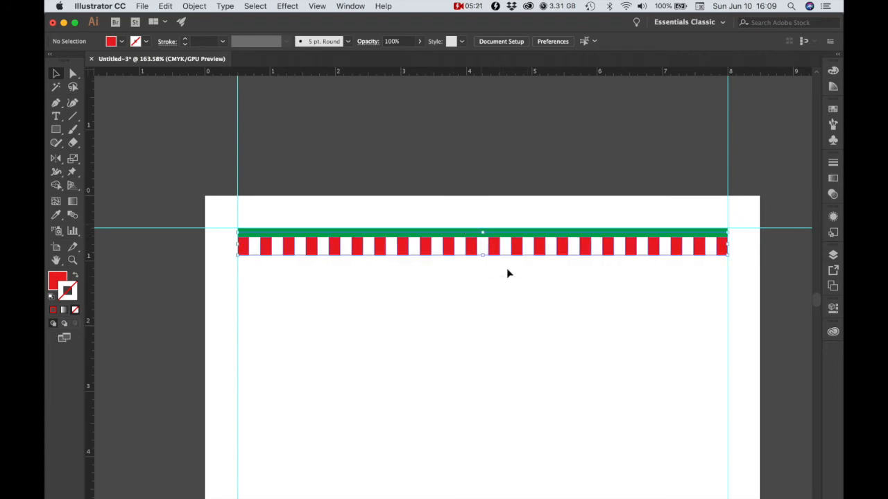
pyautogui.rightClick(565, 250)
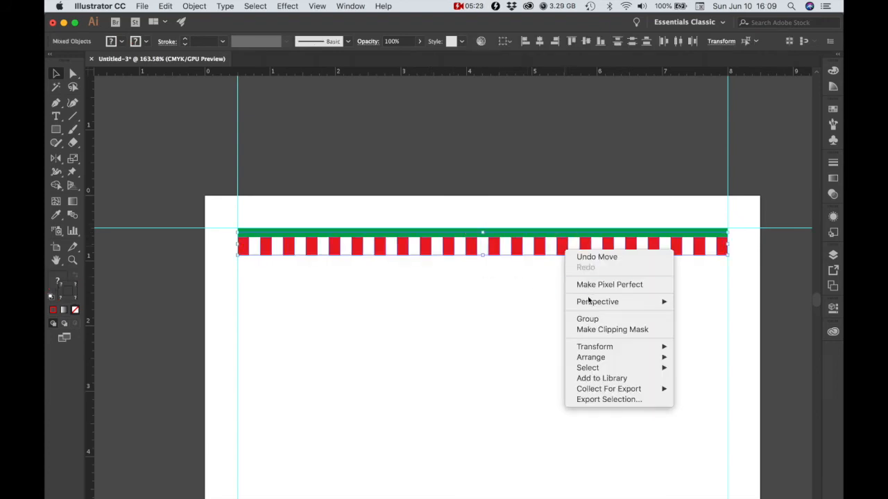
pyautogui.click(588, 320)
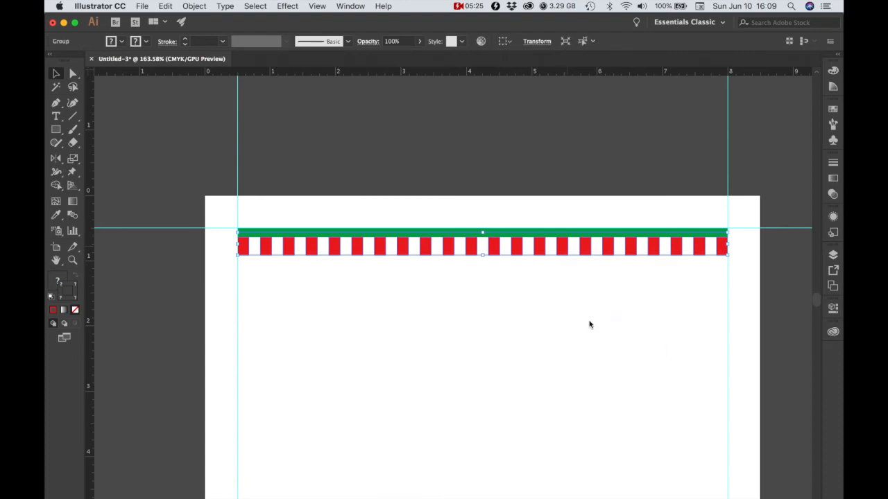
# Duplicate the striped group straight down and place the copy against the bottom margin guide
pyautogui.press('a')
pyautogui.press('v')
pyautogui.press('a')
pyautogui.press('v')
pyautogui.moveTo(589, 248); pyautogui.dragTo(598, 446)
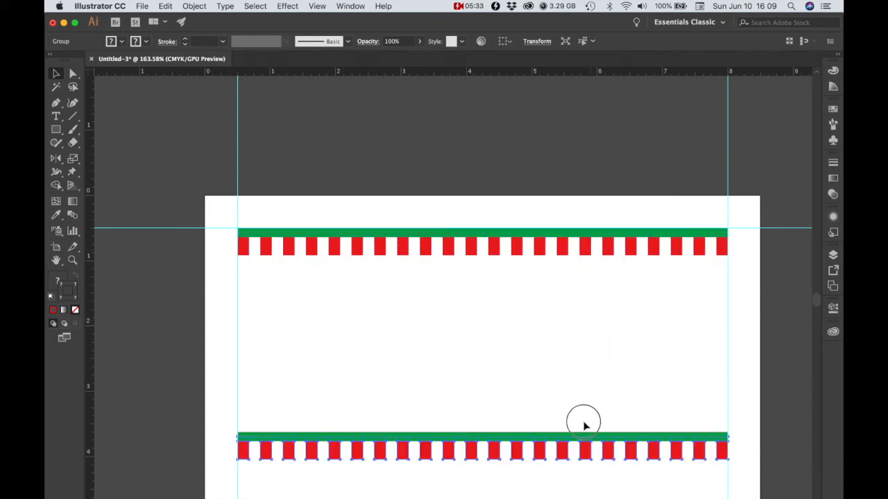
pyautogui.scroll(-3, 581, 423)
pyautogui.moveTo(571, 156); pyautogui.dragTo(571, 170)
pyautogui.moveTo(563, 396); pyautogui.dragTo(485, 317)
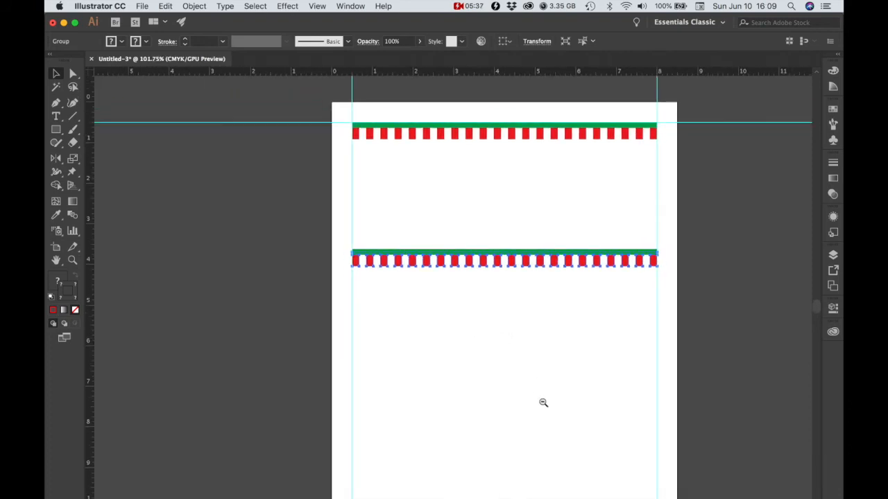
pyautogui.moveTo(550, 418)
pyautogui.mouseDown()
pyautogui.moveTo(557, 434)
pyautogui.moveTo(541, 386)
pyautogui.moveTo(539, 333)
pyautogui.moveTo(549, 353)
pyautogui.moveTo(541, 412)
pyautogui.mouseUp()
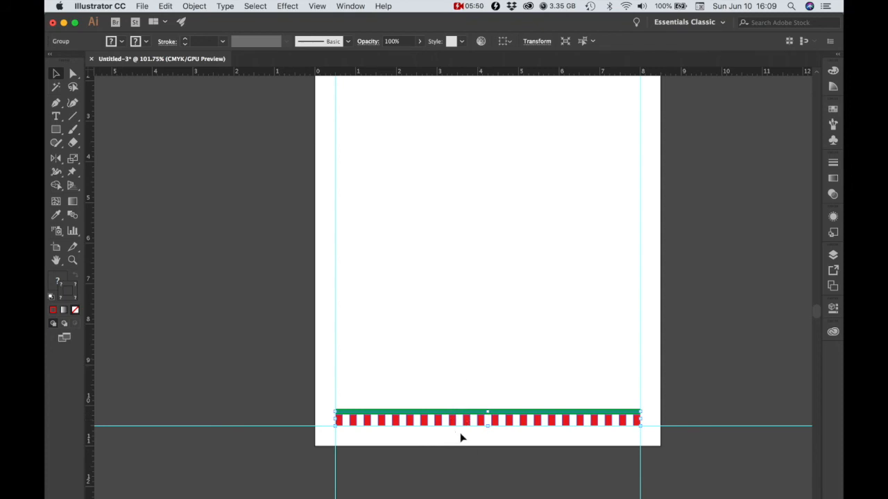
# Reflect the bottom striped group vertically so its green line lies beneath the red dashes
pyautogui.click(57, 159)
pyautogui.moveTo(57, 159); pyautogui.dragTo(102, 172)
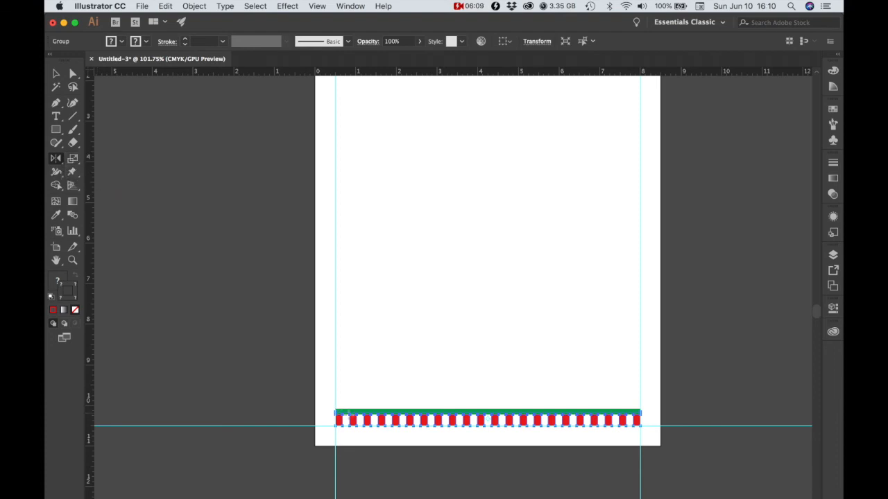
pyautogui.moveTo(375, 406); pyautogui.dragTo(449, 414)
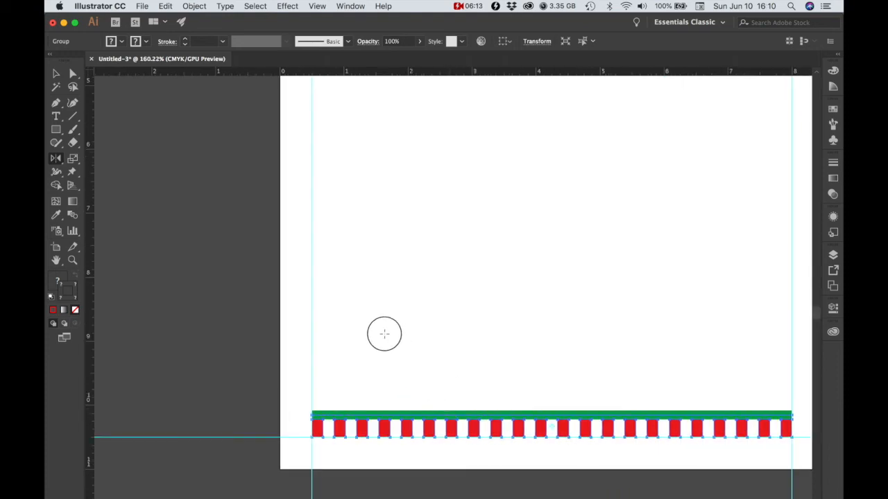
pyautogui.scroll(-3, 384, 335)
pyautogui.hscroll(3, 384, 334)
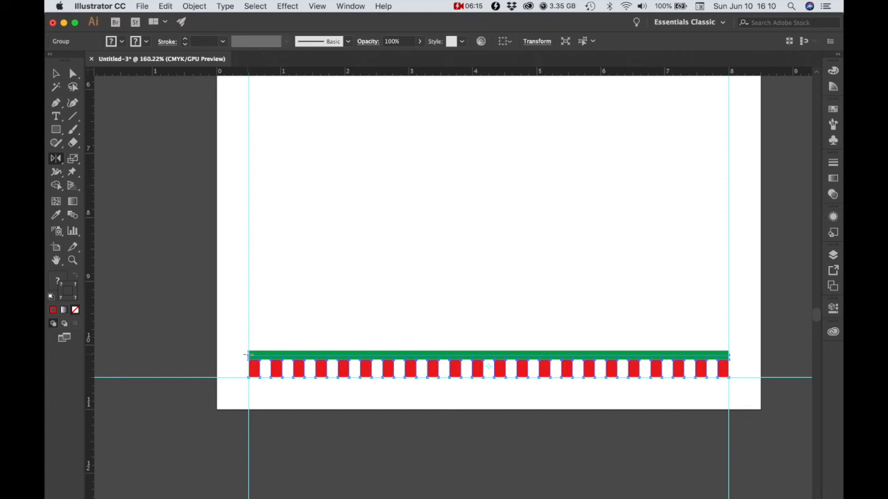
pyautogui.click(307, 356)
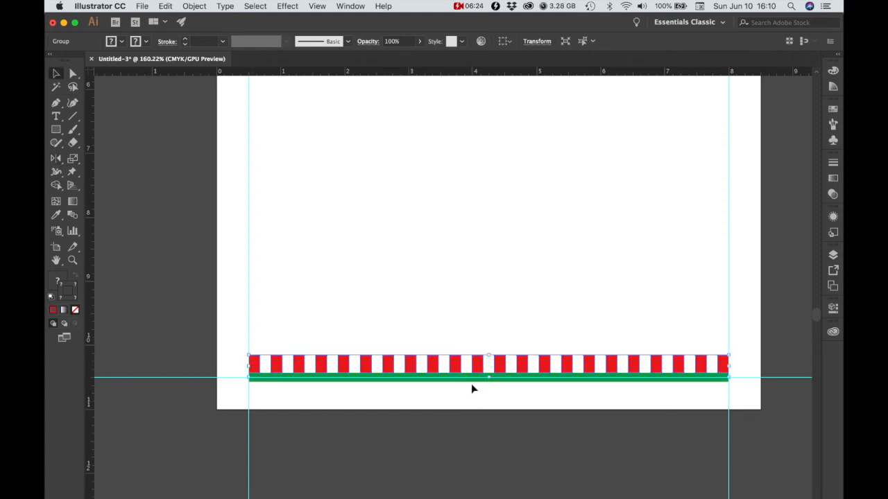
# Nudge the flipped border up so its green line rests on the bottom margin guide
pyautogui.press('Up')
pyautogui.press('Up')
pyautogui.press('Up')
pyautogui.press('Up')
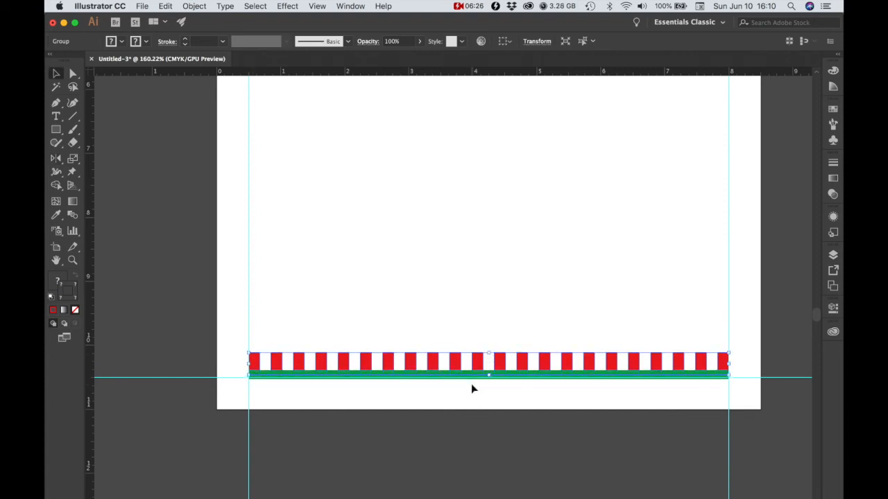
pyautogui.press('Up')
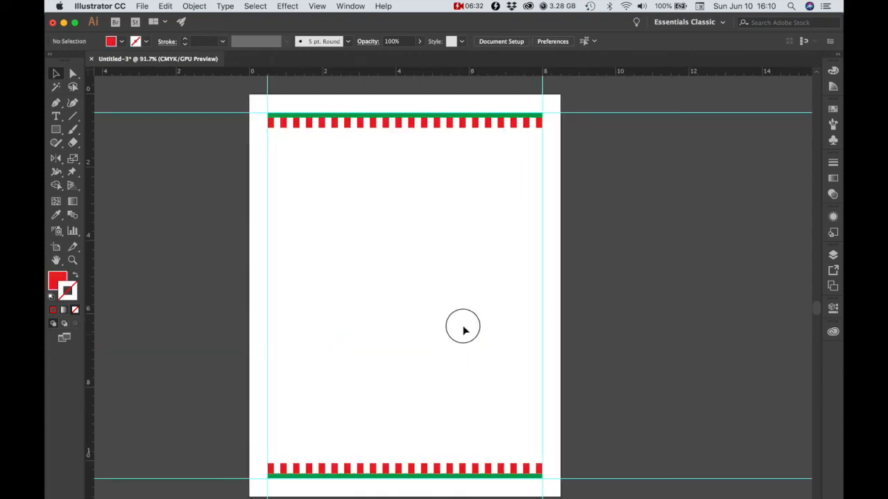
pyautogui.moveTo(462, 329); pyautogui.dragTo(512, 328)
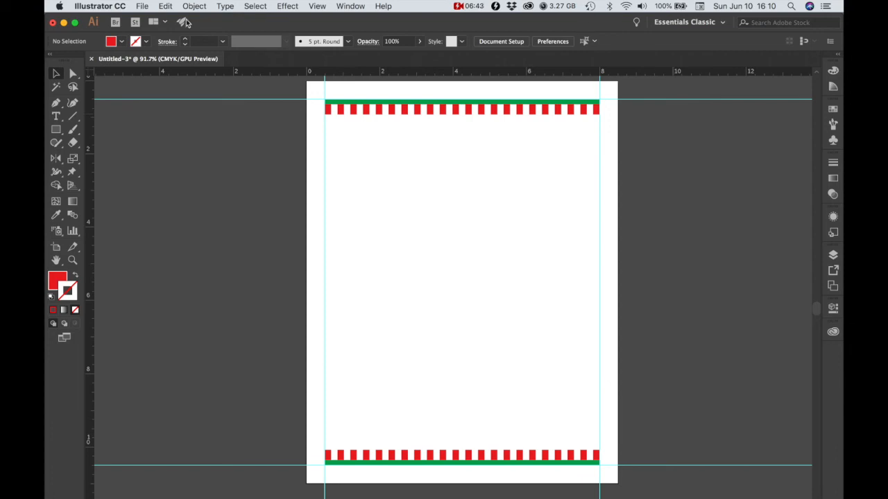
# Switch to Finder and create a desktop folder named with the owner's surname followed by _VCD1430_Project02
pyautogui.moveTo(591, 26); pyautogui.dragTo(521, 132)
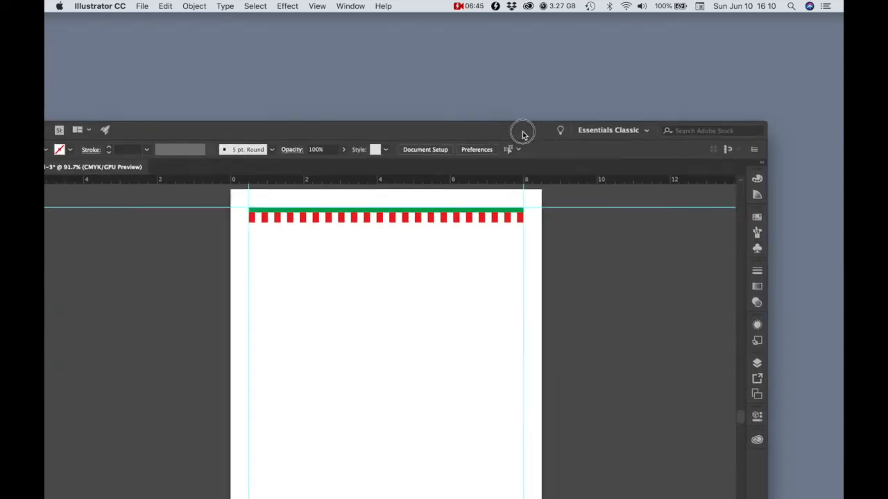
pyautogui.click(670, 42)
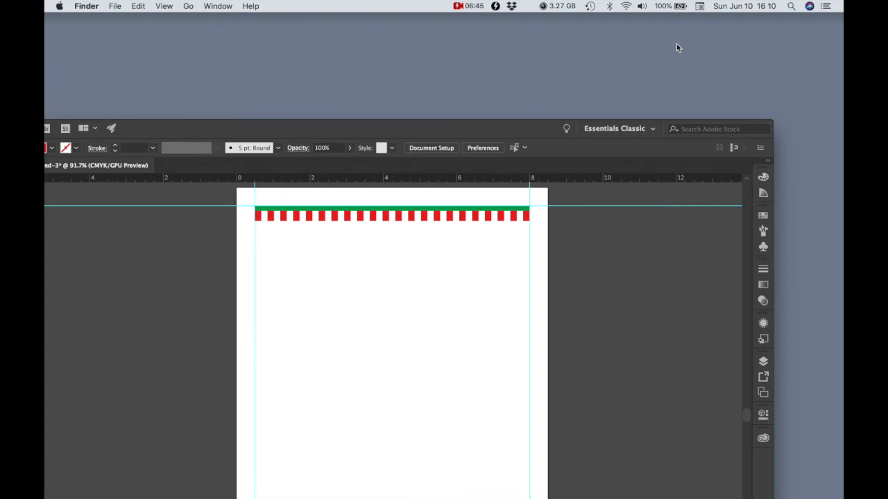
pyautogui.rightClick(675, 46)
pyautogui.click(700, 44)
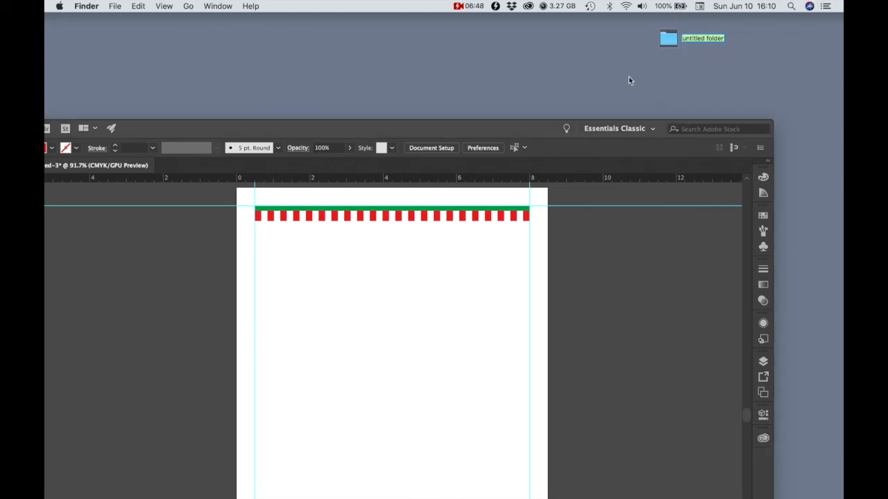
pyautogui.write('Koyd')
pyautogui.write('sz_VCD')
pyautogui.write('1430_Project02')
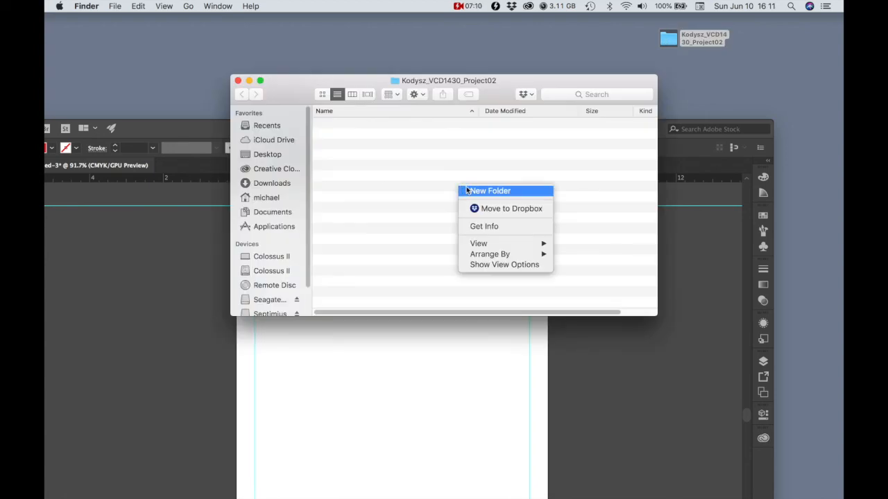
# Create a subfolder named resources inside the project folder and move the folder window aside to uncover the artwork
pyautogui.click(446, 178)
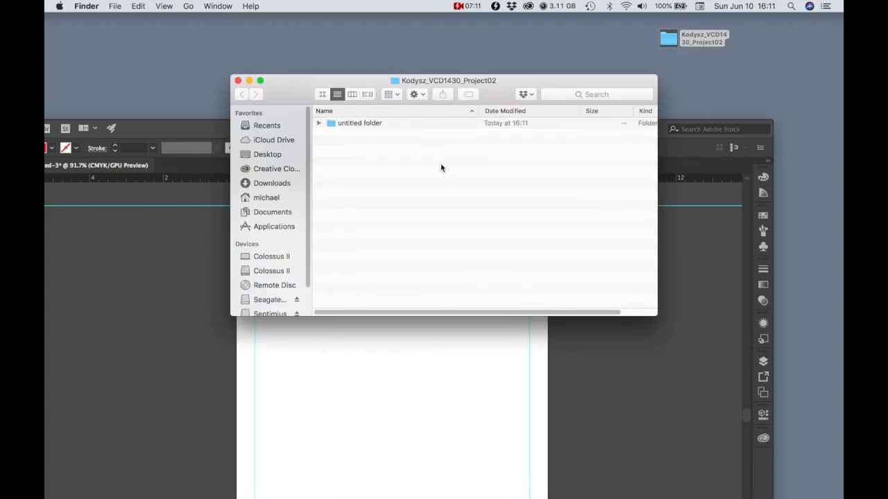
pyautogui.write('res')
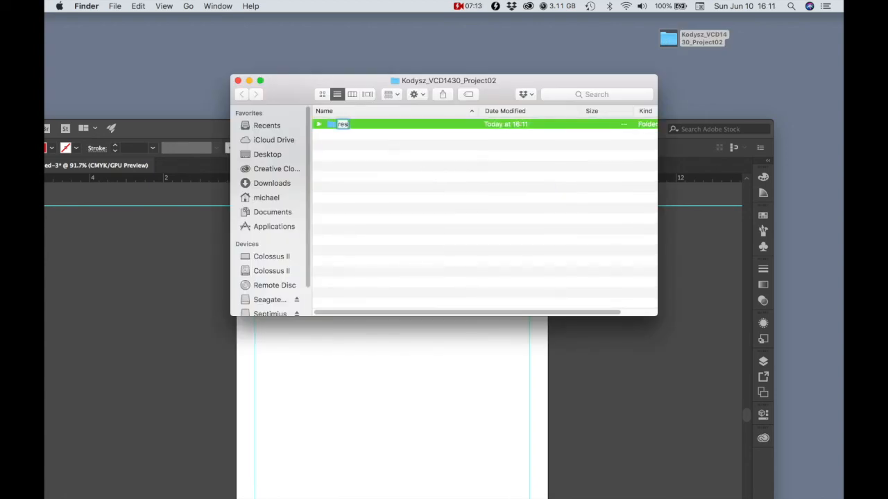
pyautogui.write('ources')
pyautogui.press('Return')
pyautogui.moveTo(268, 86); pyautogui.dragTo(422, 57)
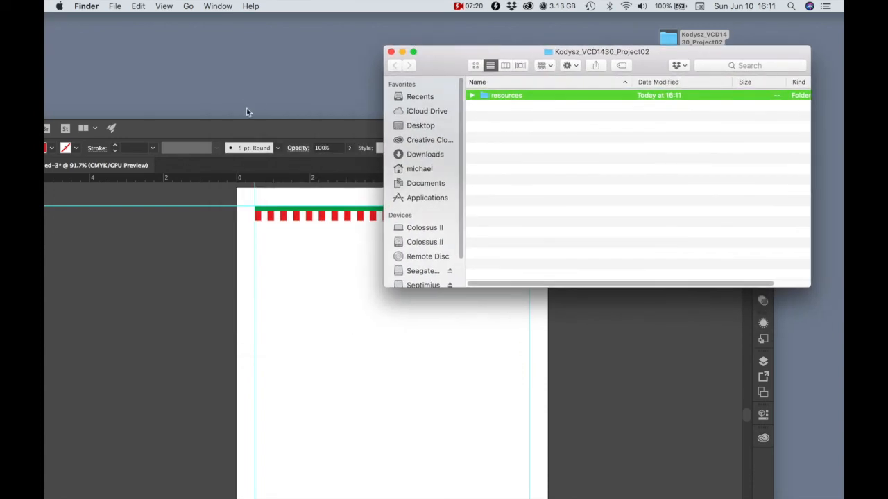
# Switch to Illustrator and save the document in the project folder as an .ai file named with the owner's surname followed by _VCD1430_Project02
pyautogui.click(193, 128)
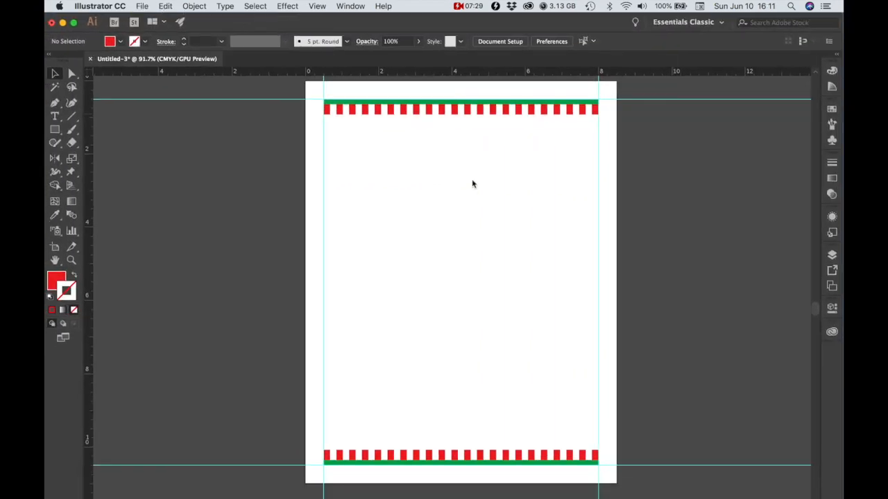
pyautogui.press('super+s')
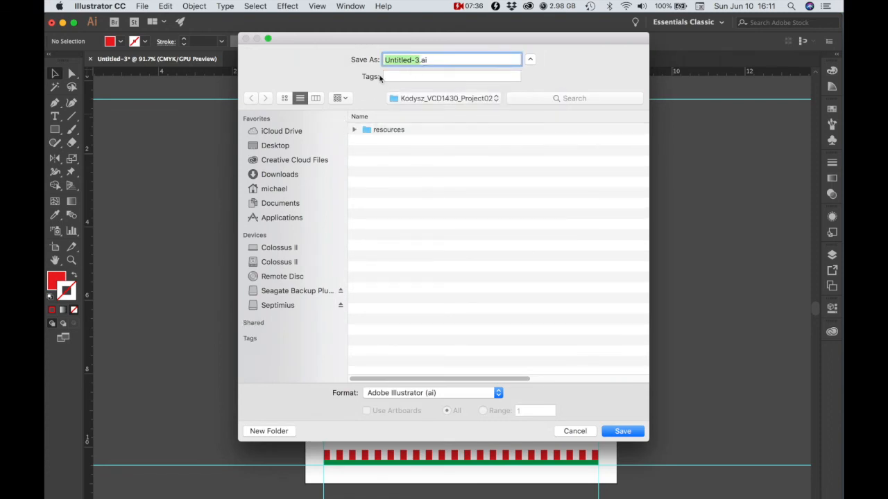
pyautogui.click(419, 60)
pyautogui.moveTo(419, 61); pyautogui.dragTo(380, 62)
pyautogui.write('Kodysz')
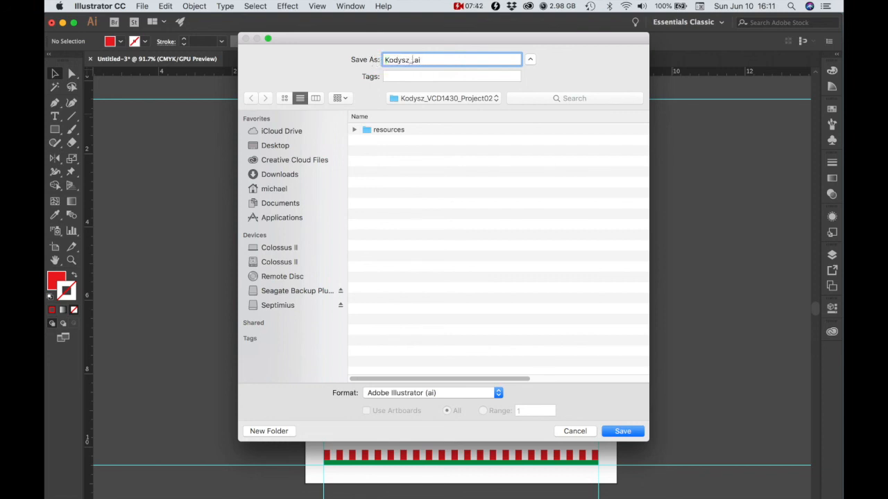
pyautogui.write('_VCD1430_Project02')
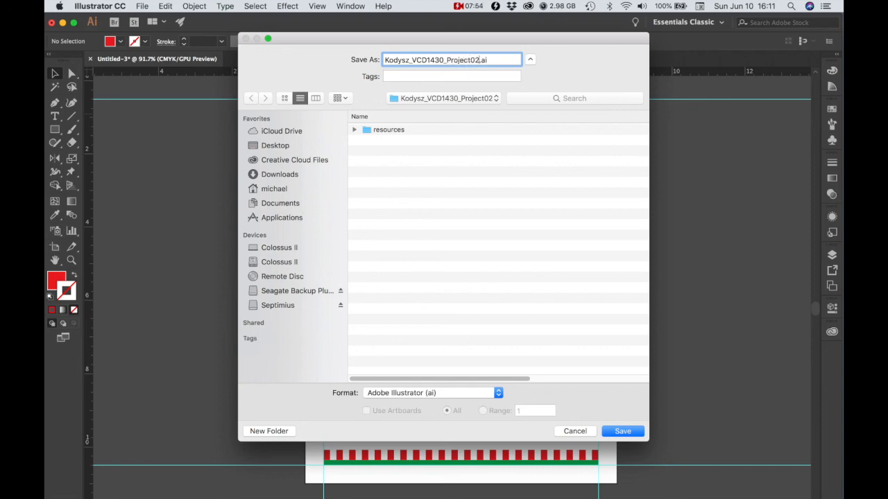